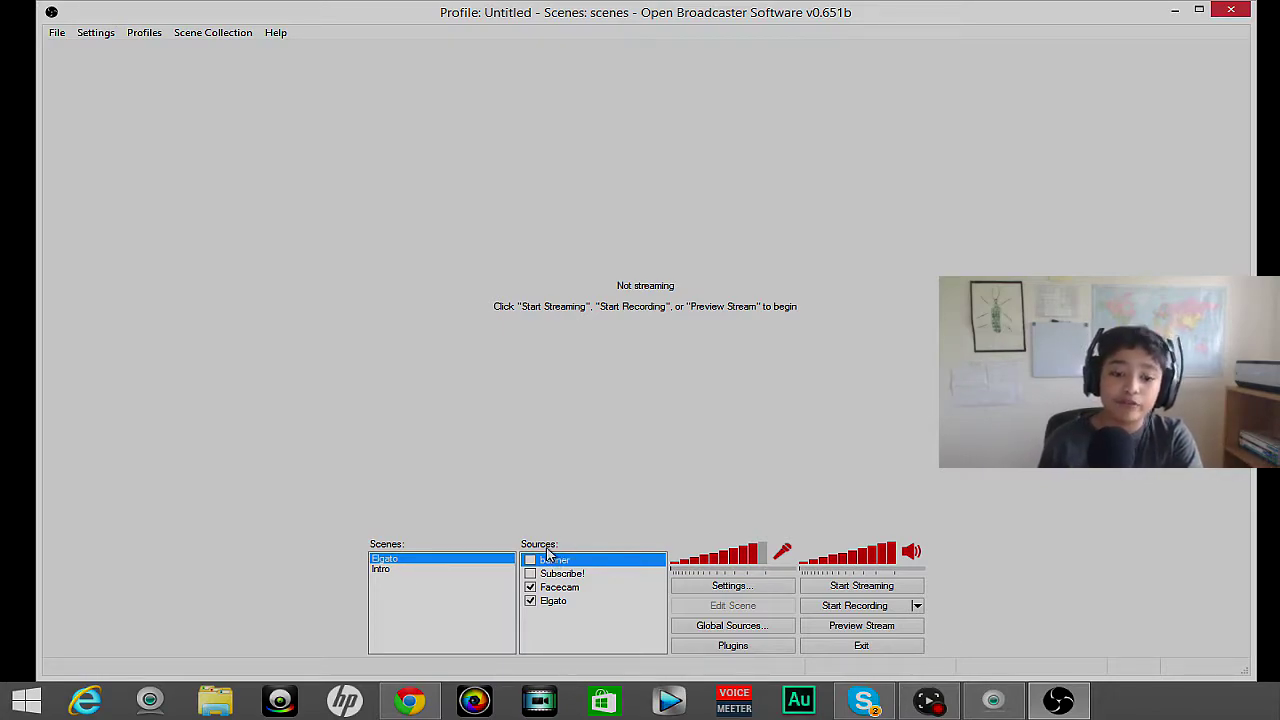
# From the Intro scene, add a new scene named 'Stream' via the Scenes list.
pyautogui.click(432, 569)
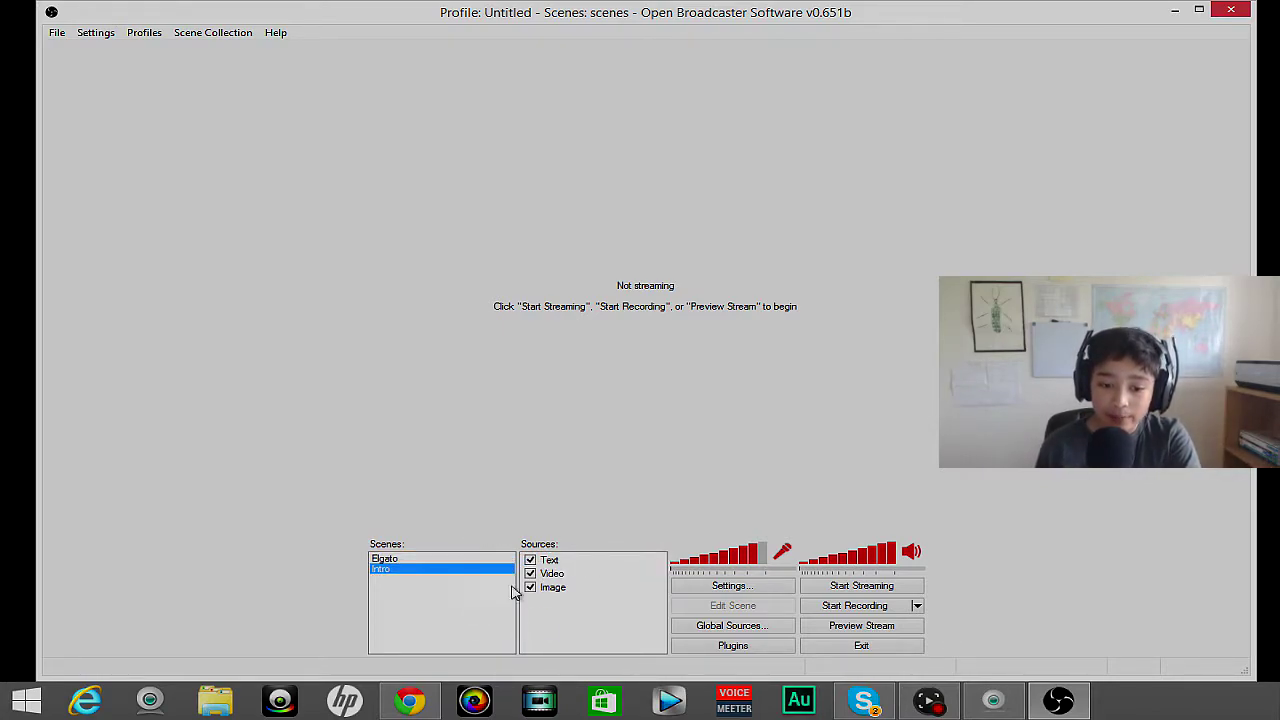
pyautogui.rightClick(434, 580)
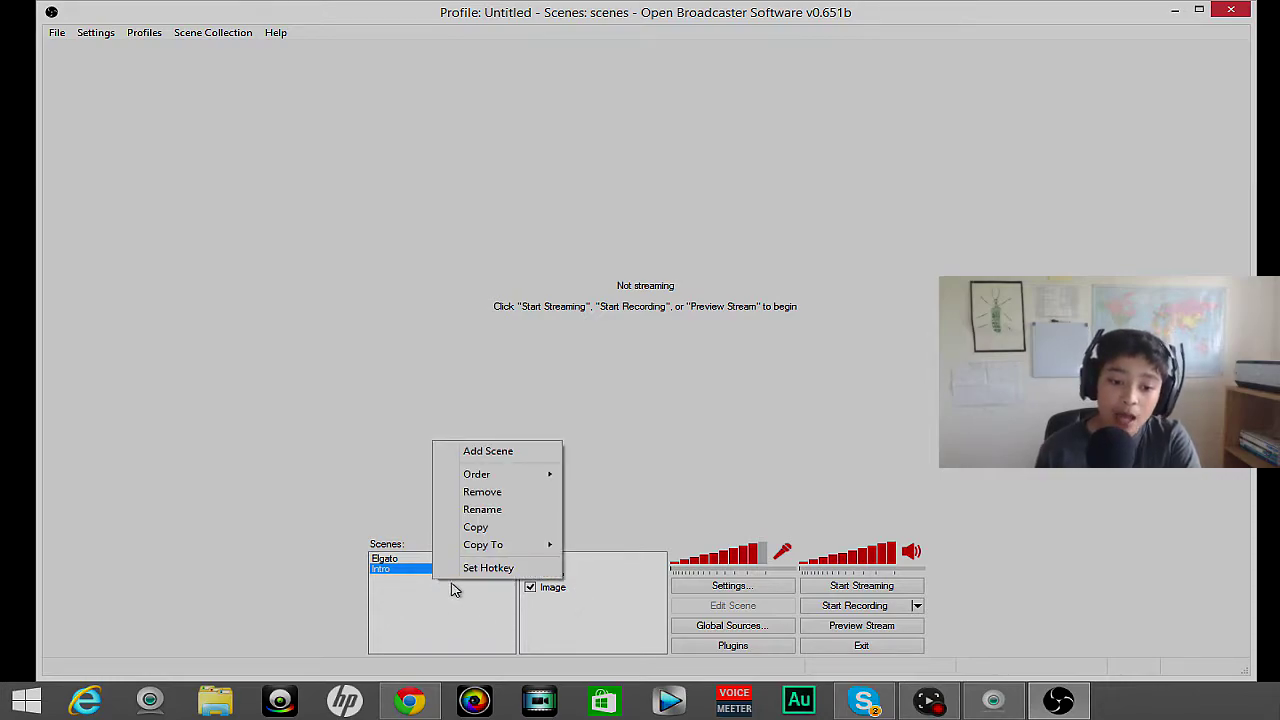
pyautogui.click(517, 455)
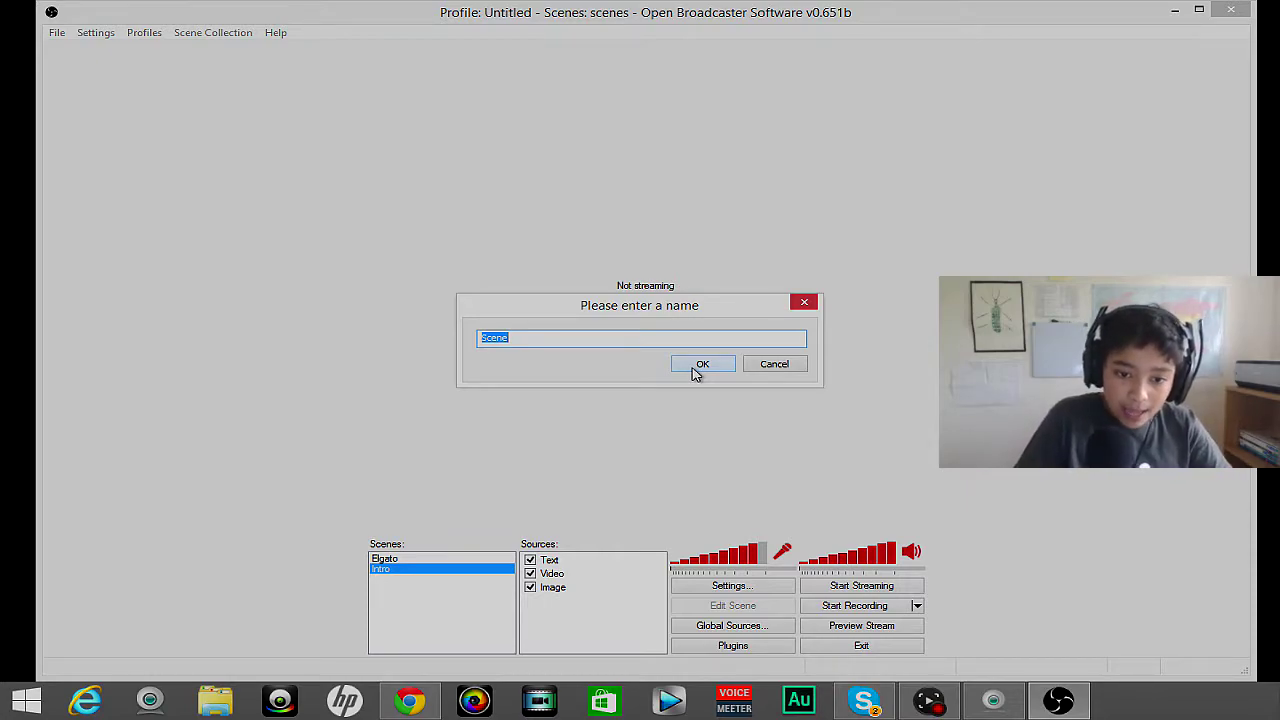
pyautogui.write('S')
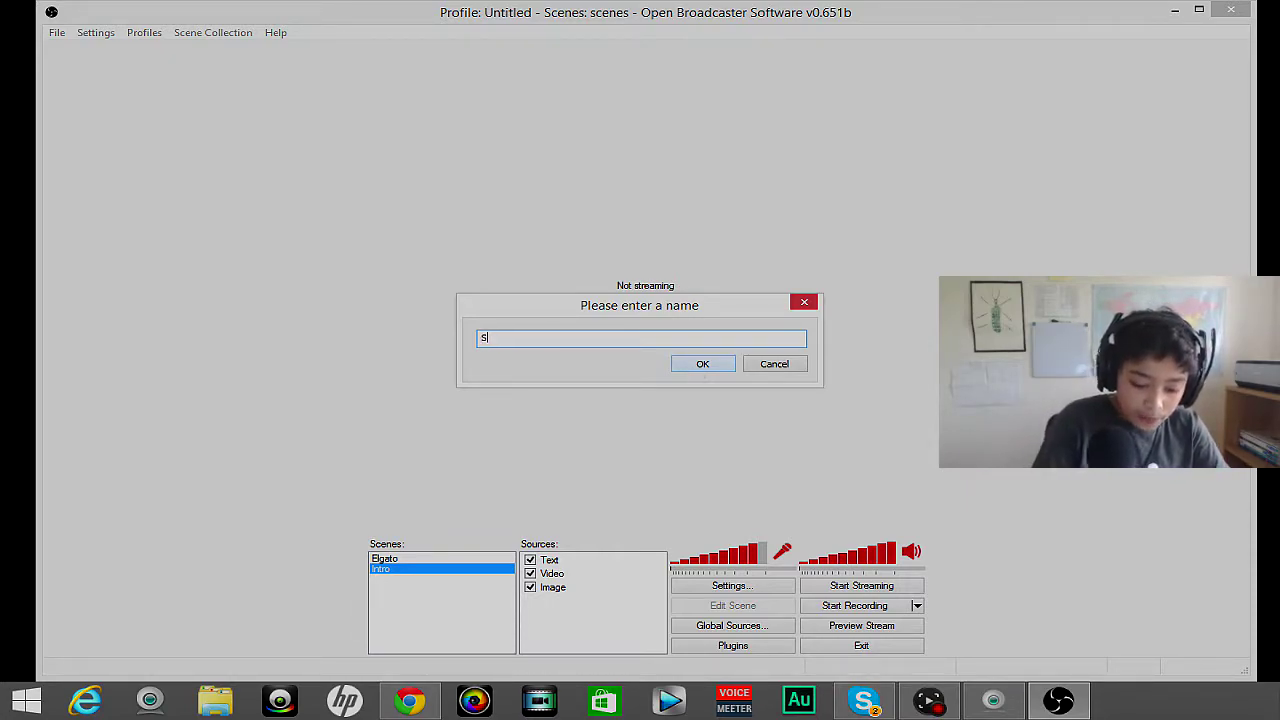
pyautogui.write('tream')
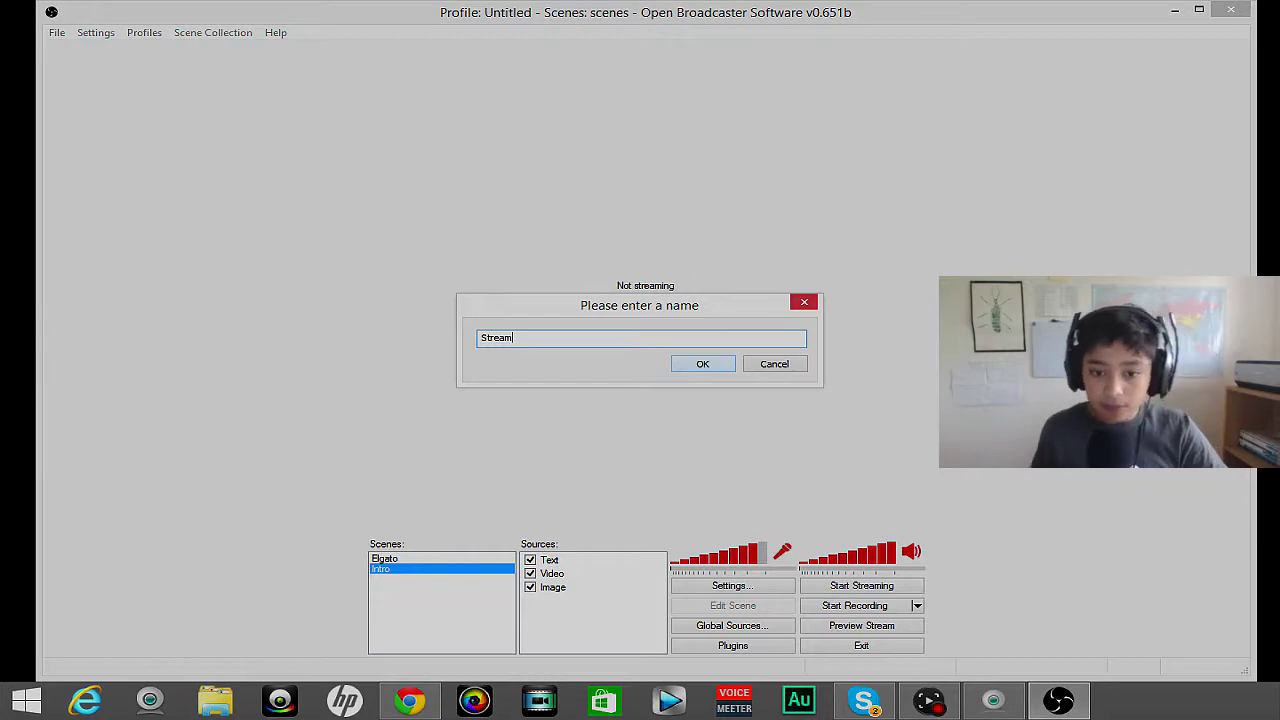
pyautogui.click(705, 365)
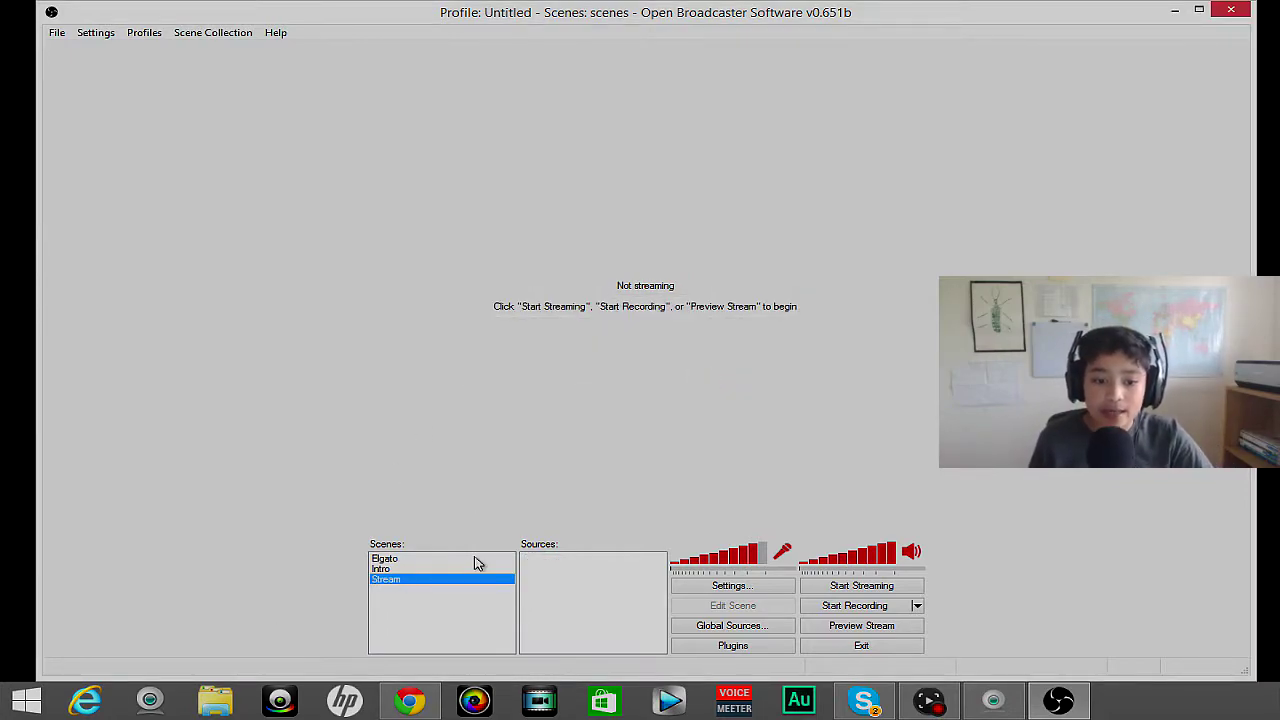
# Return to the Elgato scene and select its Elgato capture source.
pyautogui.rightClick(561, 569)
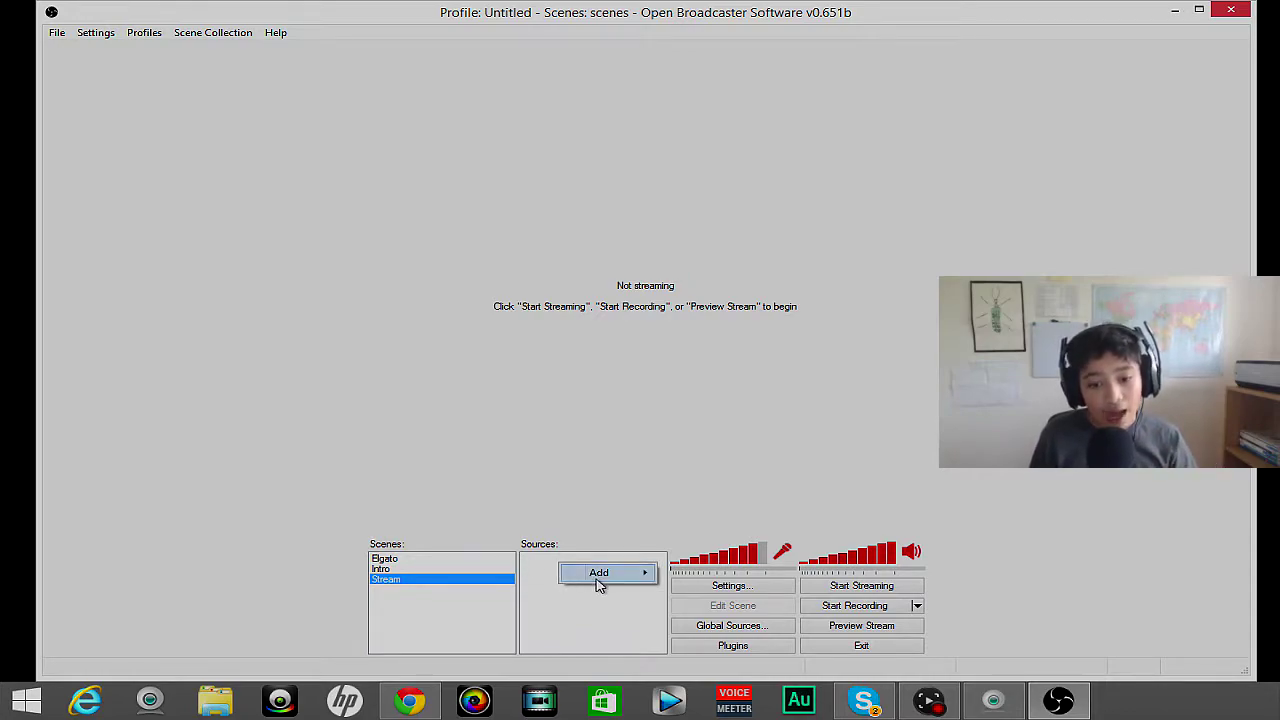
pyautogui.moveTo(600, 572)
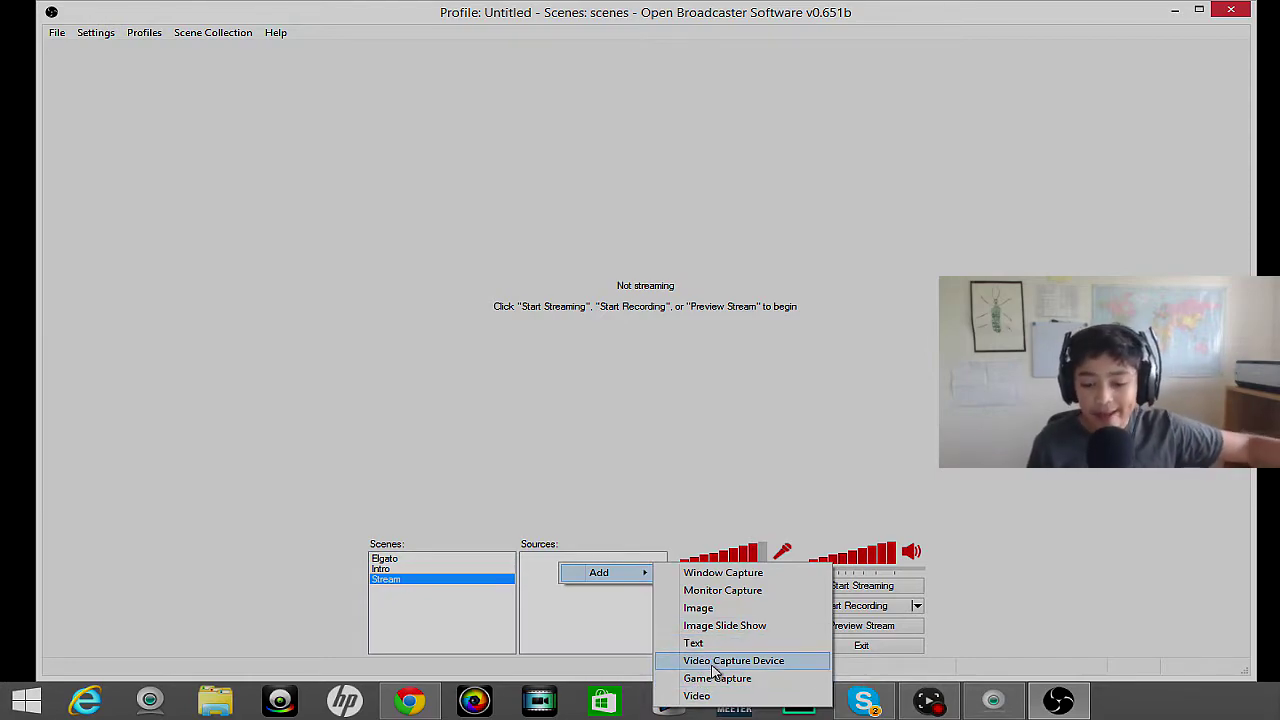
pyautogui.click(591, 626)
pyautogui.click(446, 568)
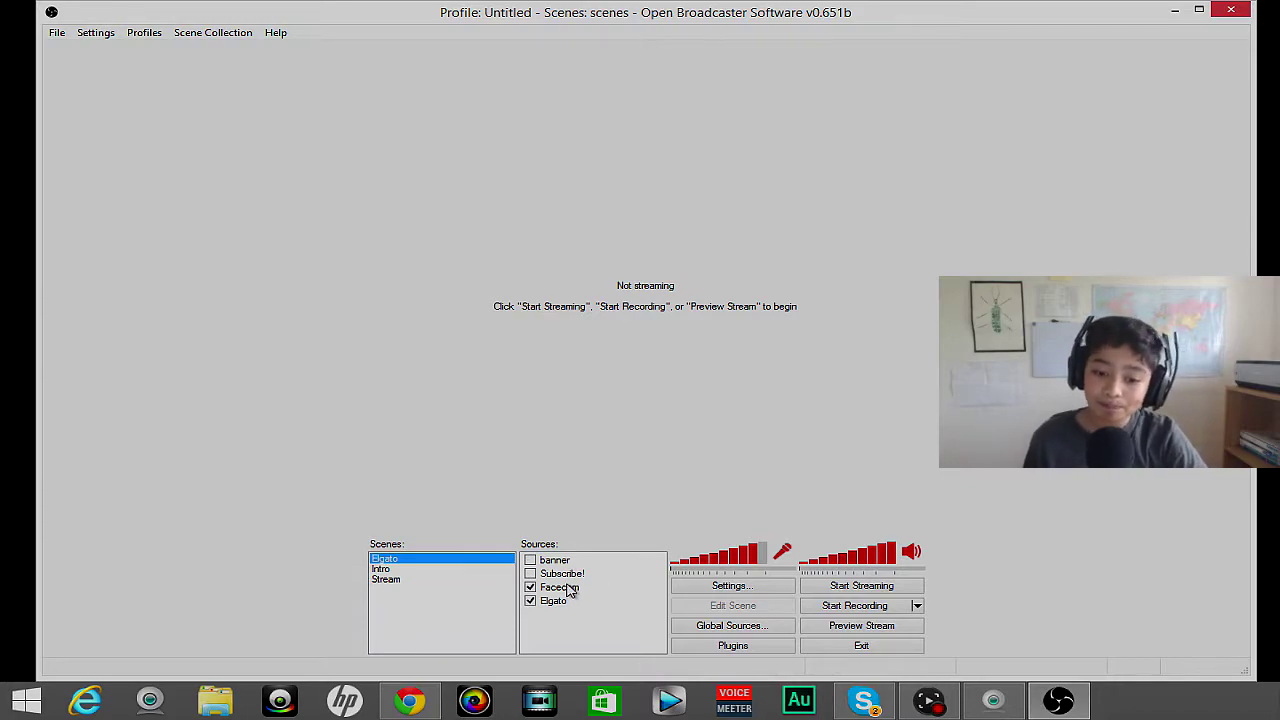
pyautogui.click(575, 565)
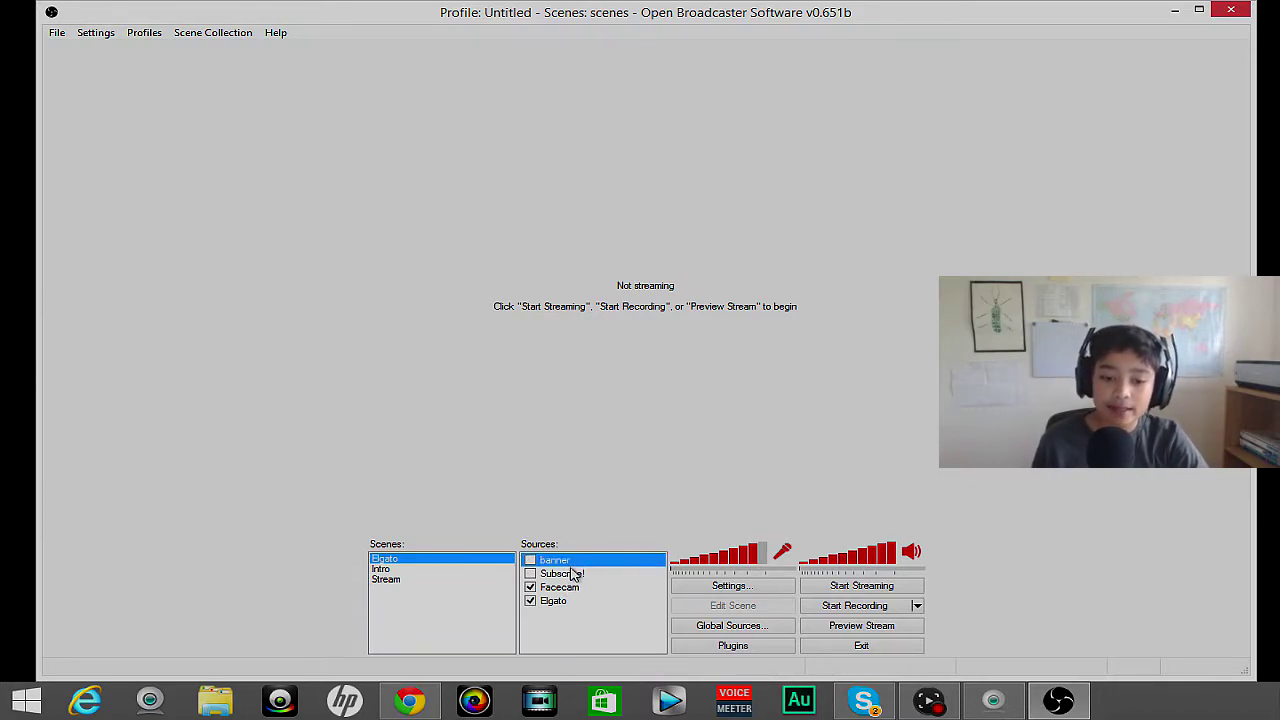
pyautogui.click(566, 603)
# Open the Elgato source's device properties, abandoning an accidental new capture source.
pyautogui.rightClick(578, 616)
pyautogui.moveTo(620, 626)
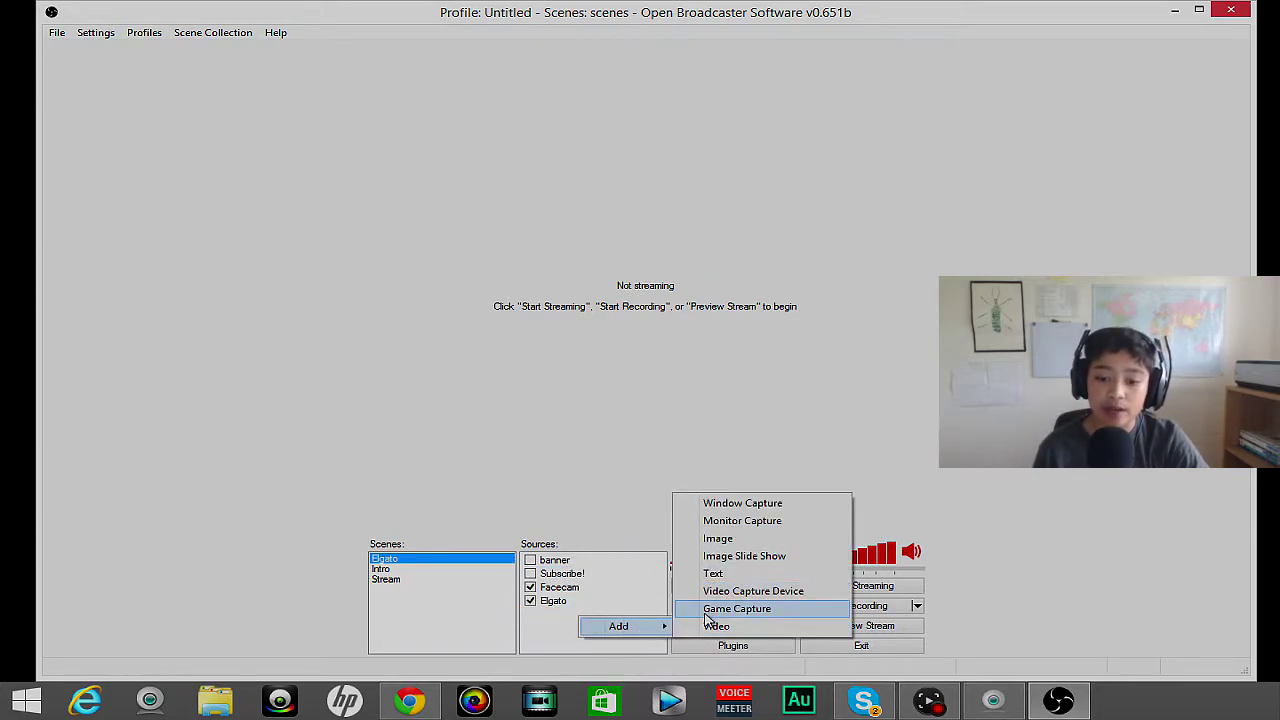
pyautogui.click(722, 591)
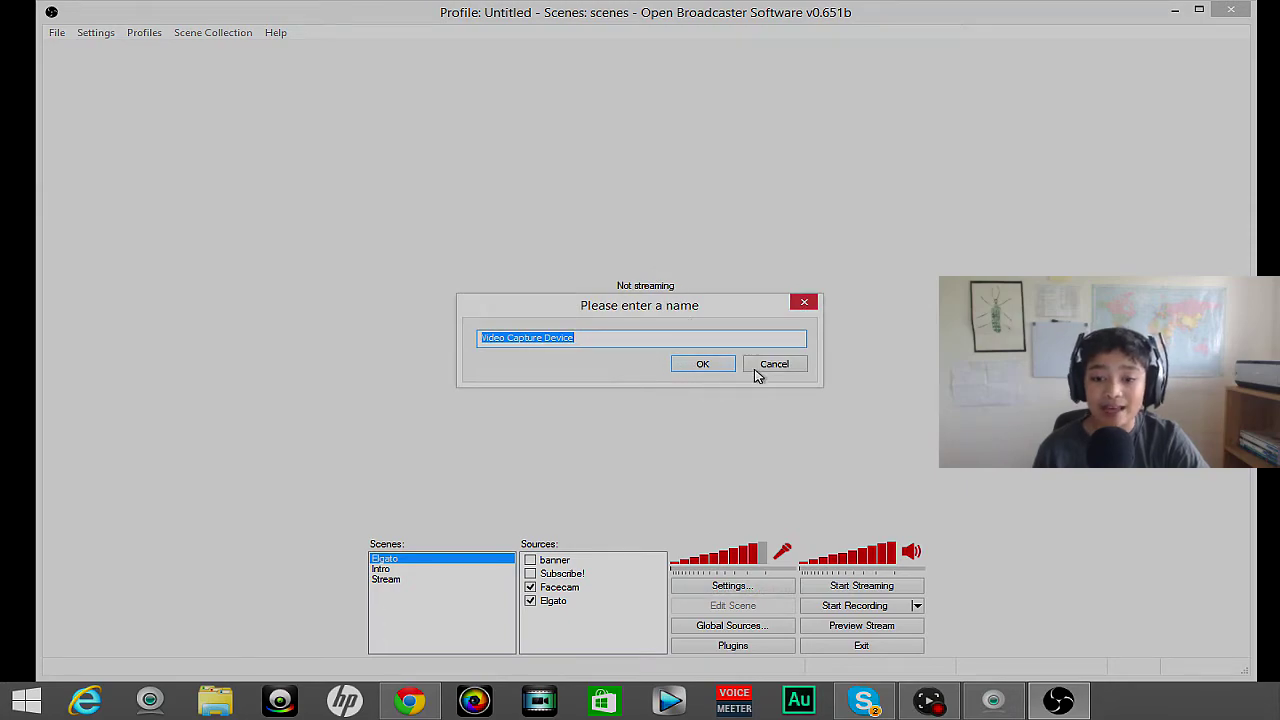
pyautogui.click(760, 366)
pyautogui.click(568, 588)
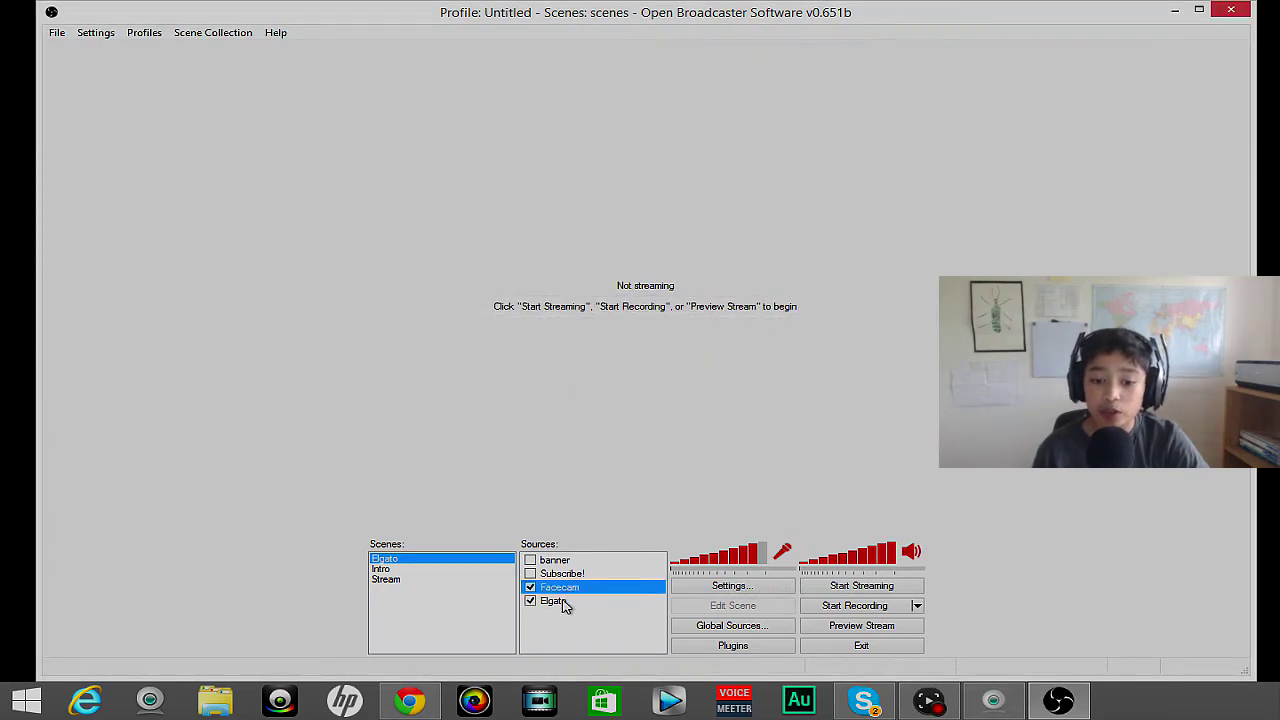
pyautogui.rightClick(565, 605)
pyautogui.click(600, 585)
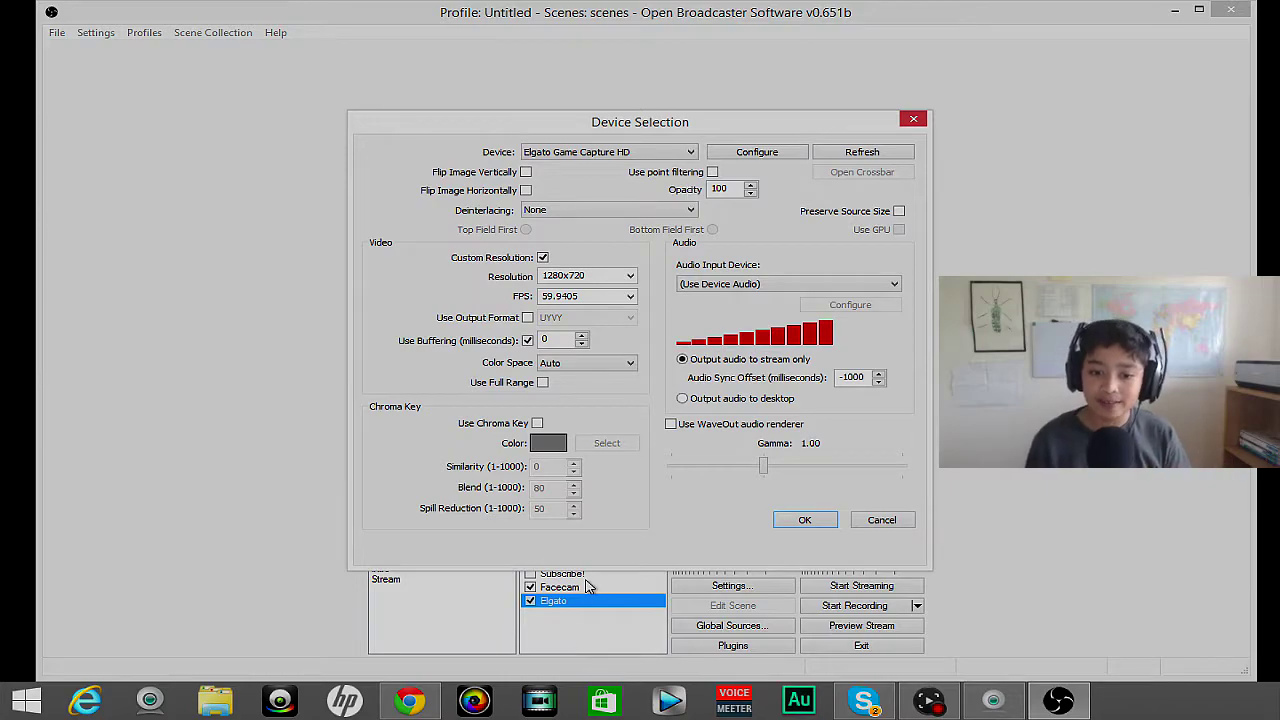
# Keep Elgato Game Capture HD with a -1000 ms audio sync offset and confirm.
pyautogui.click(640, 153)
pyautogui.click(640, 153)
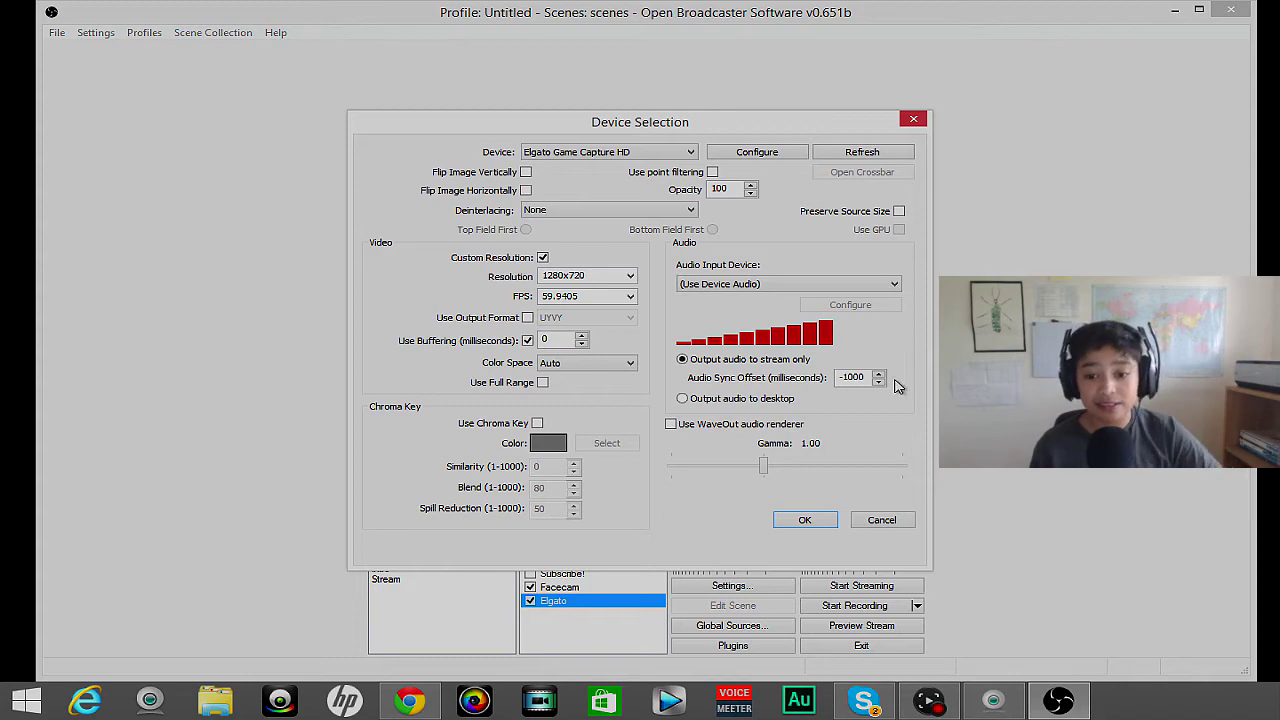
pyautogui.moveTo(867, 377); pyautogui.dragTo(848, 377)
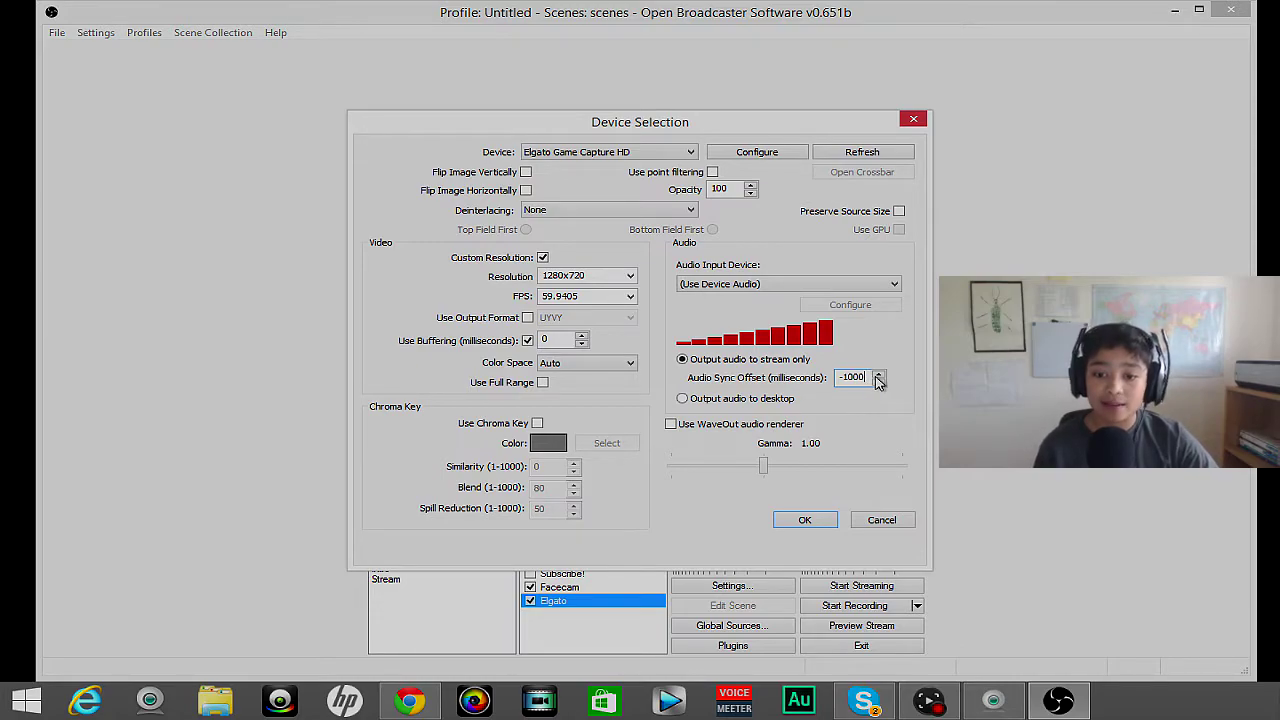
pyautogui.click(808, 520)
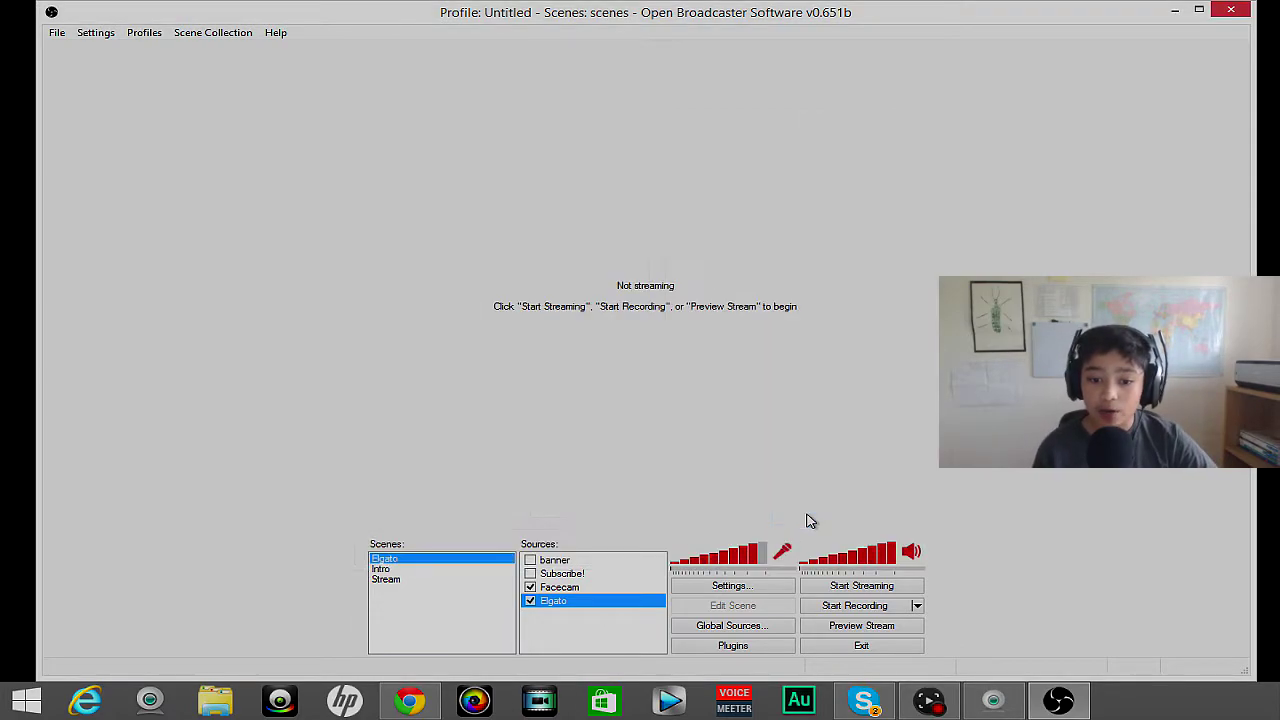
# Open the Facecam source's device settings, abandoning an accidental new capture source.
pyautogui.rightClick(612, 643)
pyautogui.moveTo(653, 637)
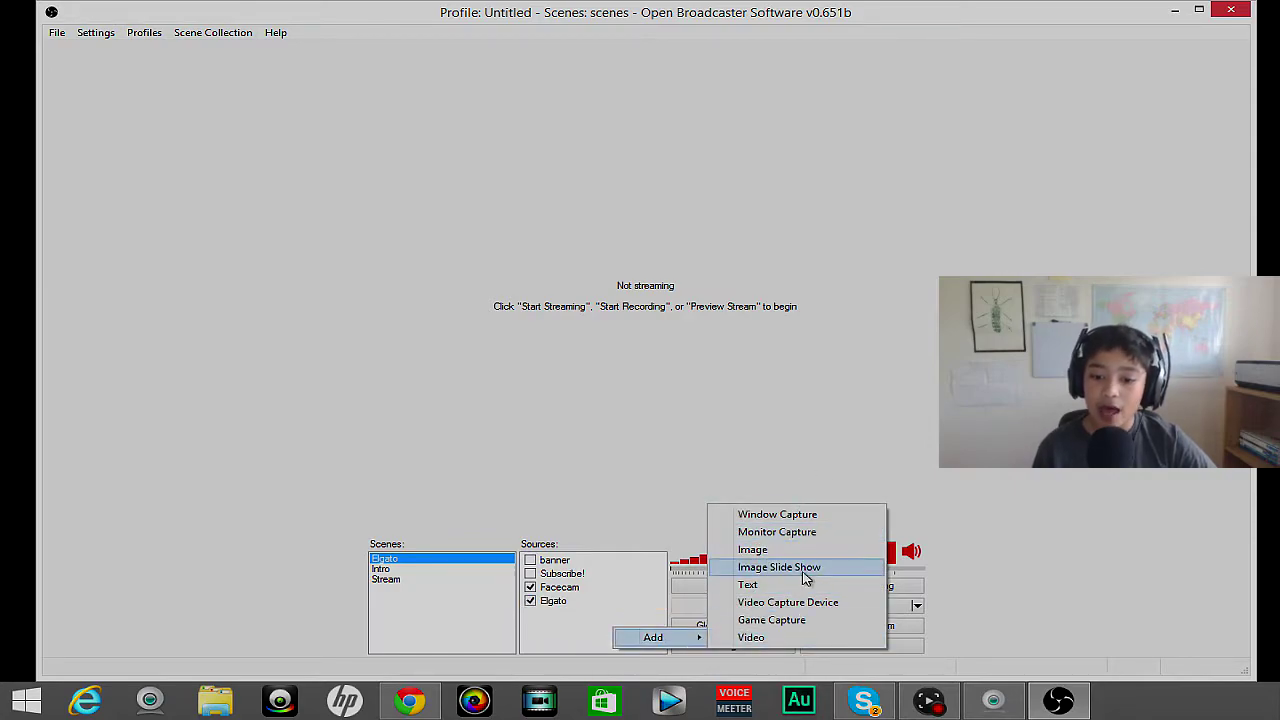
pyautogui.click(767, 604)
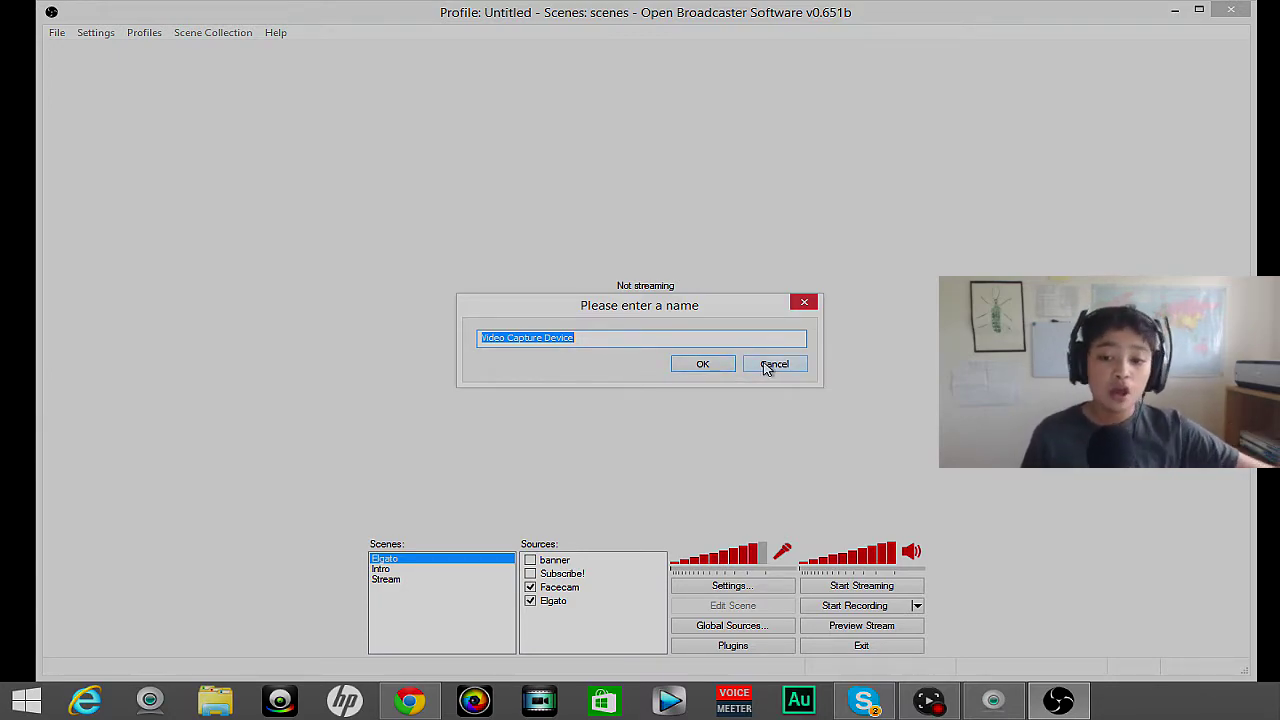
pyautogui.click(790, 369)
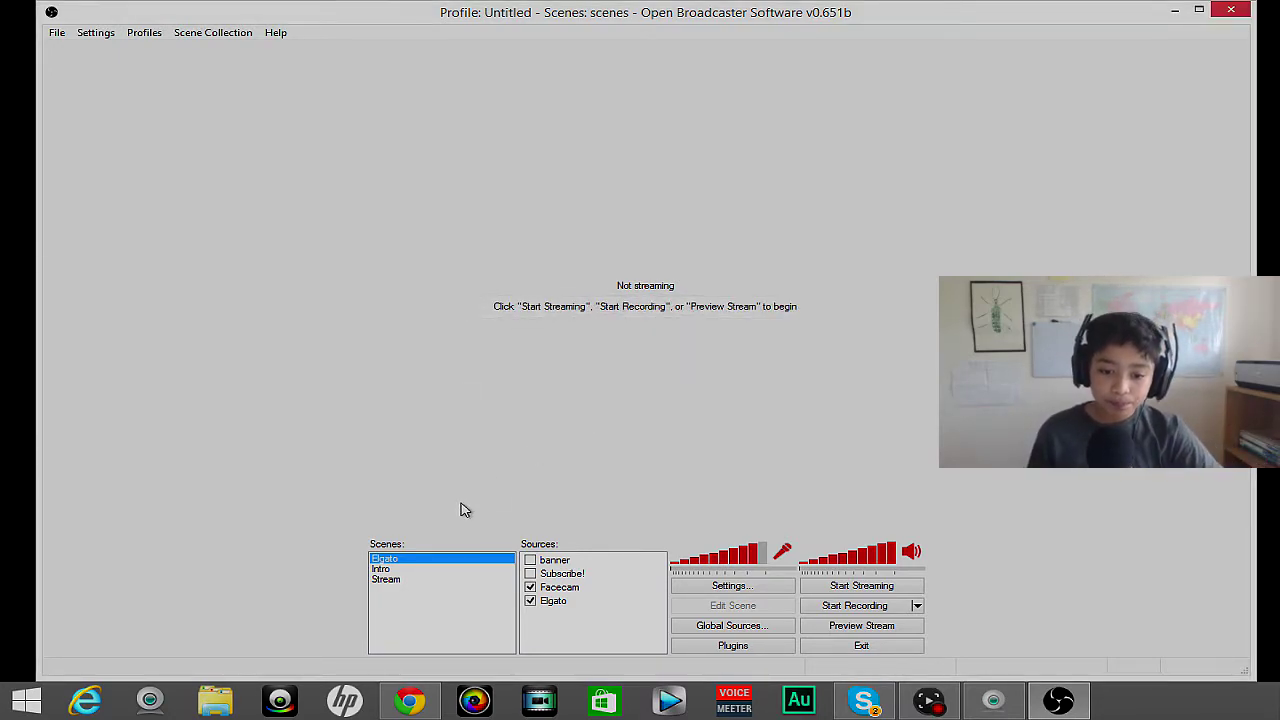
pyautogui.rightClick(557, 591)
pyautogui.click(590, 578)
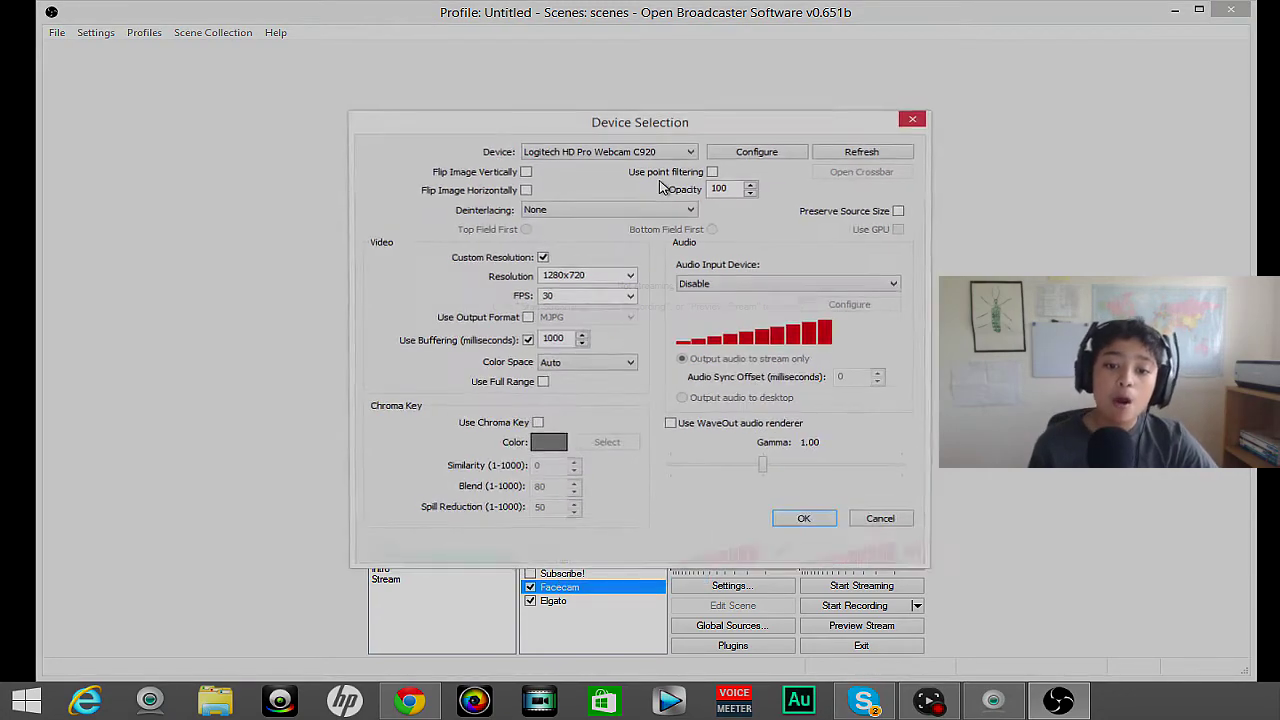
# Keep the Logitech webcam as the Facecam device and check the deinterlacing options.
pyautogui.click(665, 157)
pyautogui.click(665, 157)
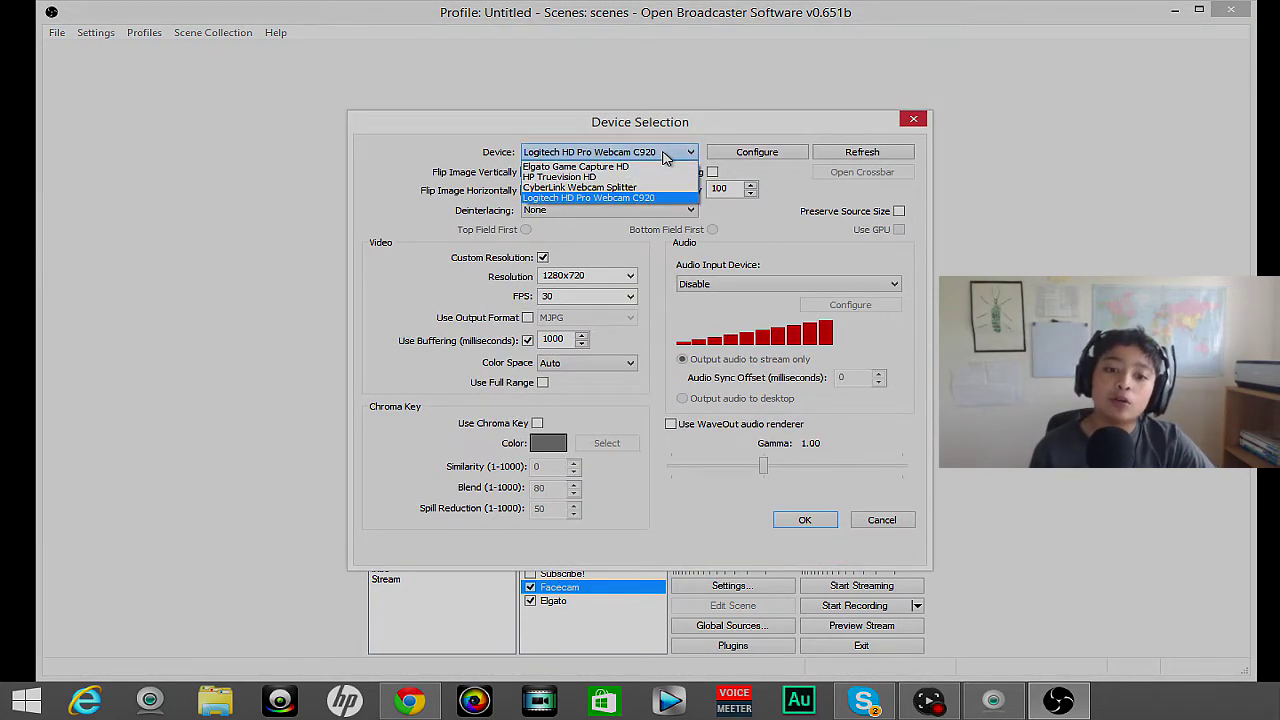
pyautogui.click(665, 157)
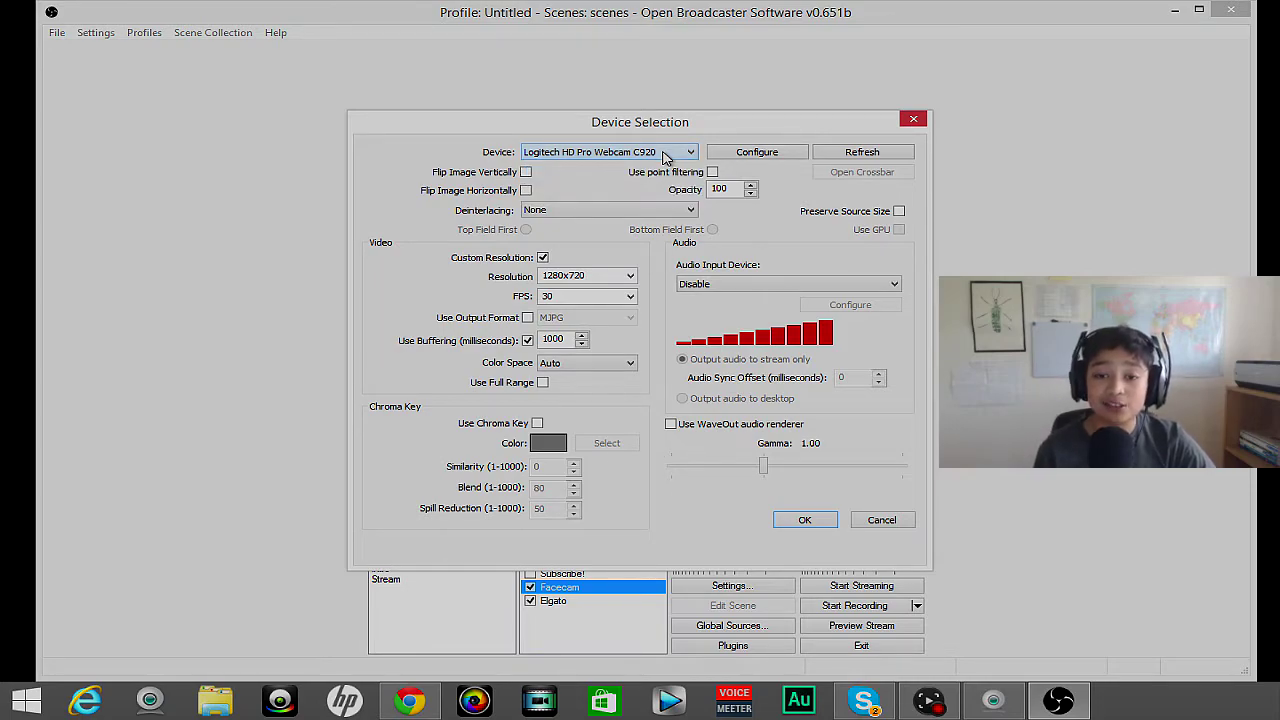
pyautogui.click(665, 157)
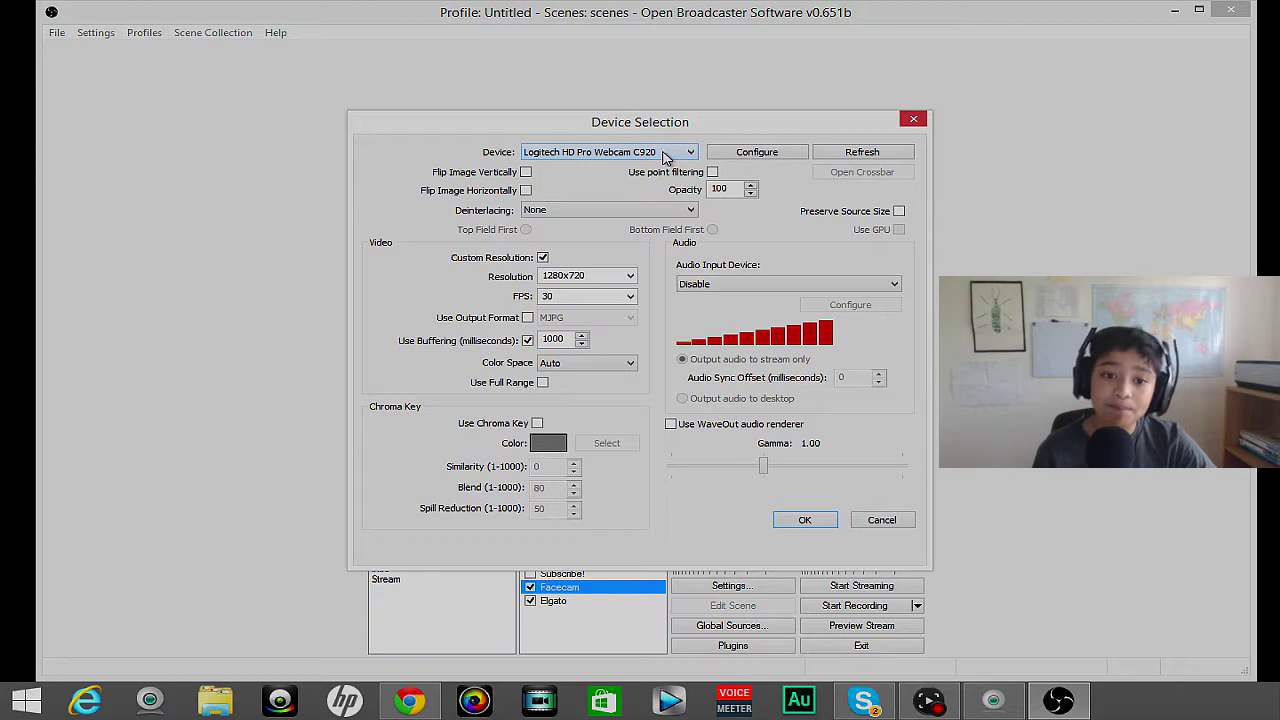
pyautogui.click(618, 210)
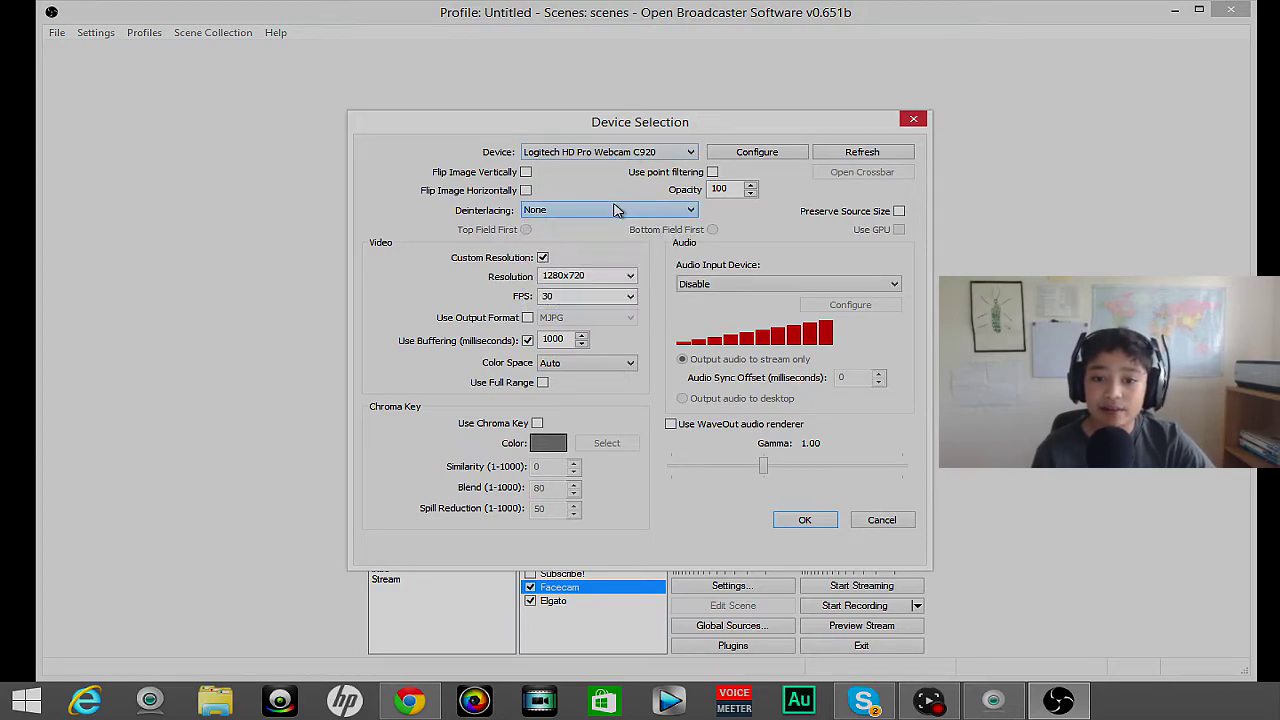
# Keep 1280x720 resolution, 30 FPS and 1000 ms buffering, then apply the settings.
pyautogui.click(632, 279)
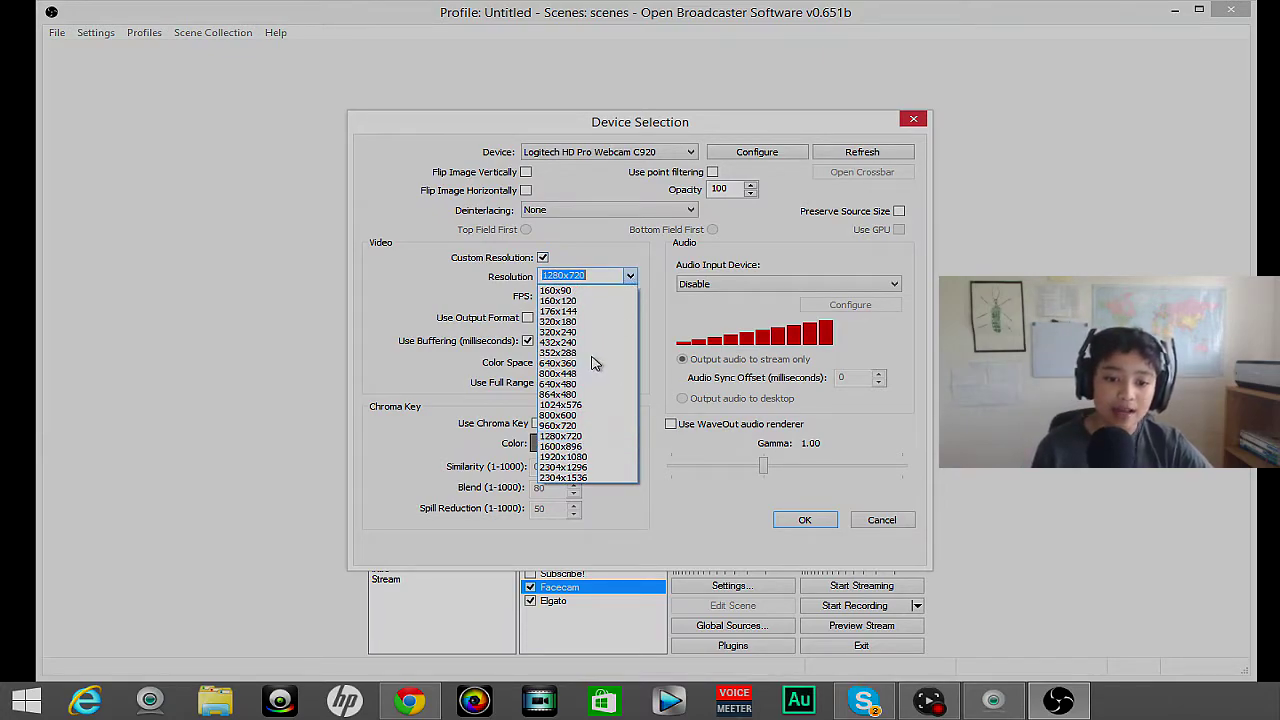
pyautogui.click(632, 278)
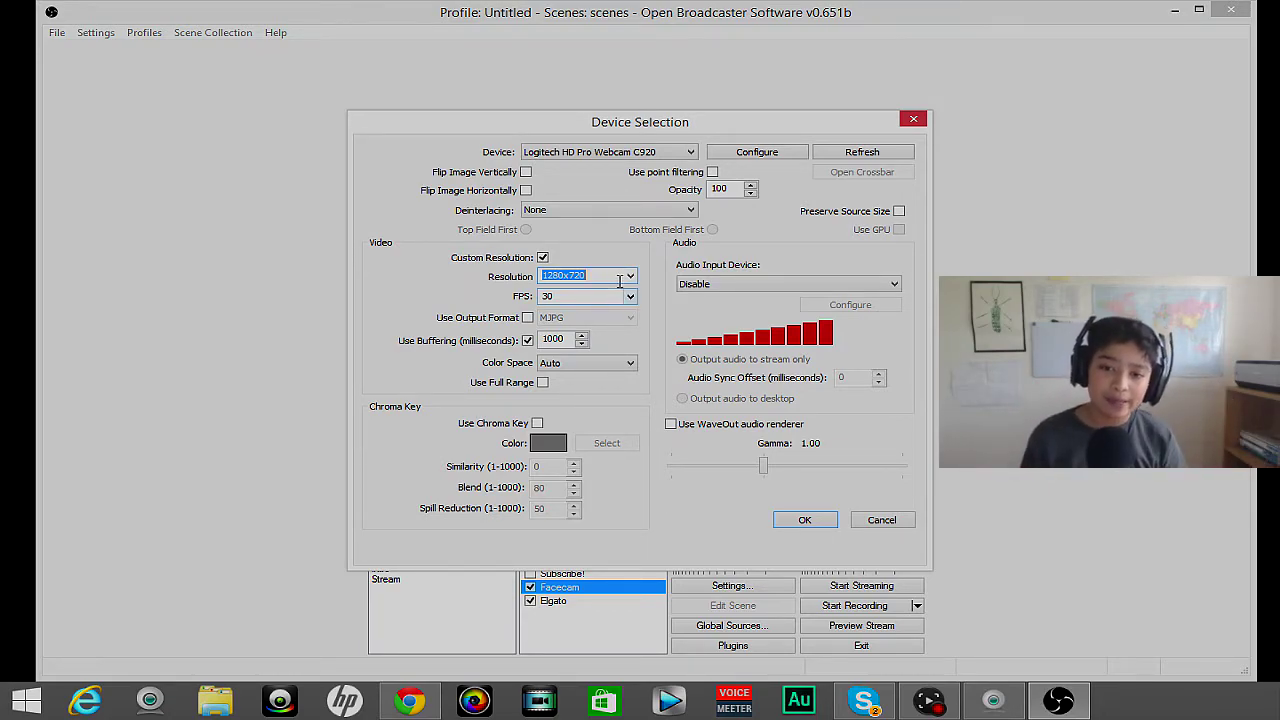
pyautogui.click(631, 278)
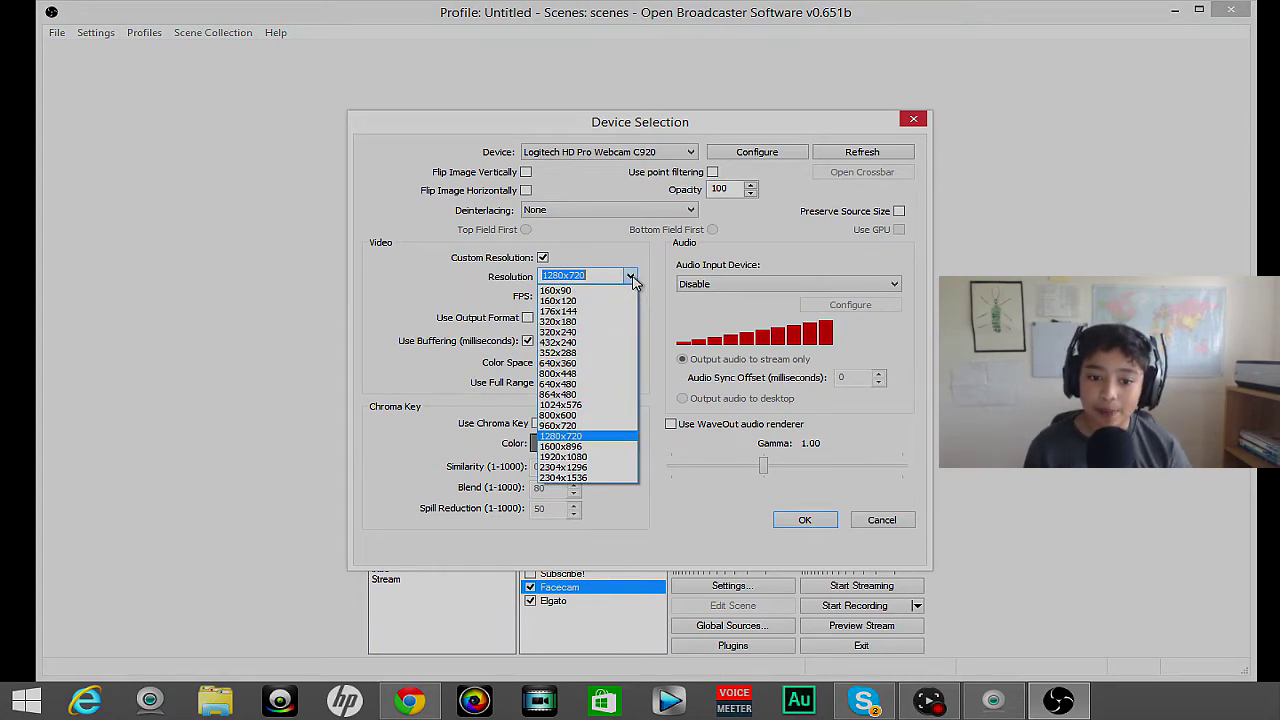
pyautogui.click(631, 278)
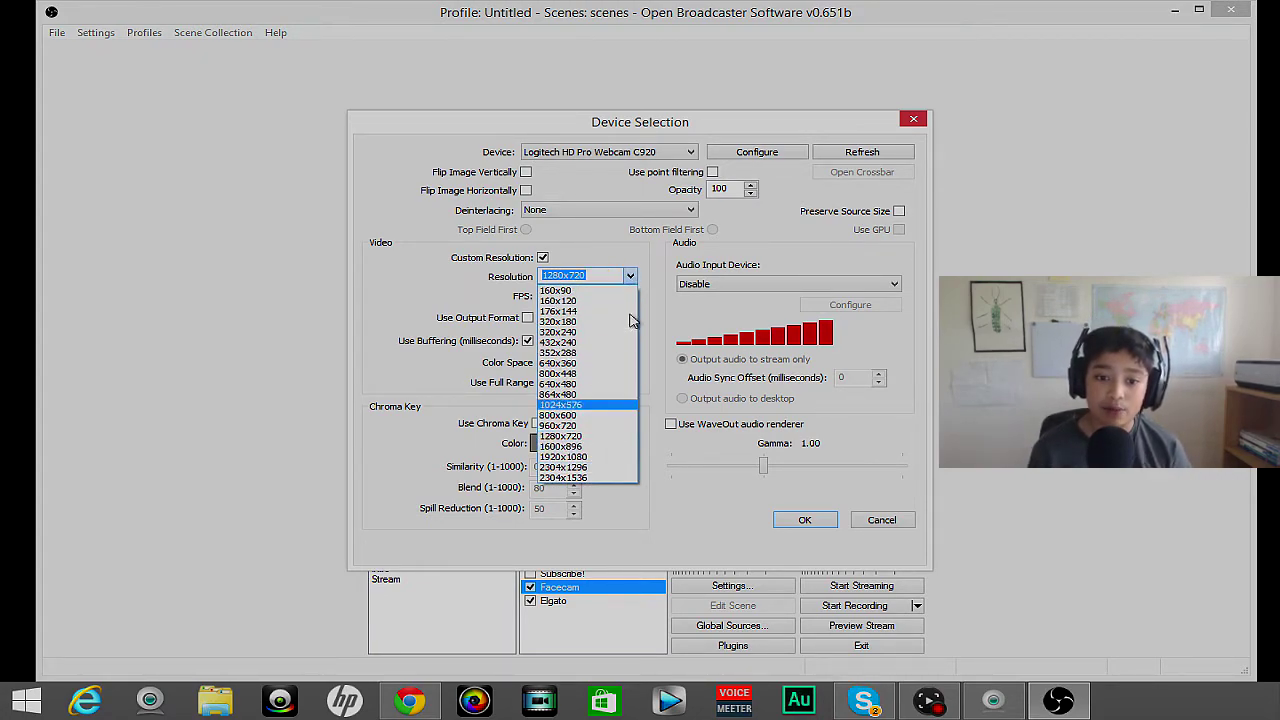
pyautogui.press('Escape')
pyautogui.press('Tab')
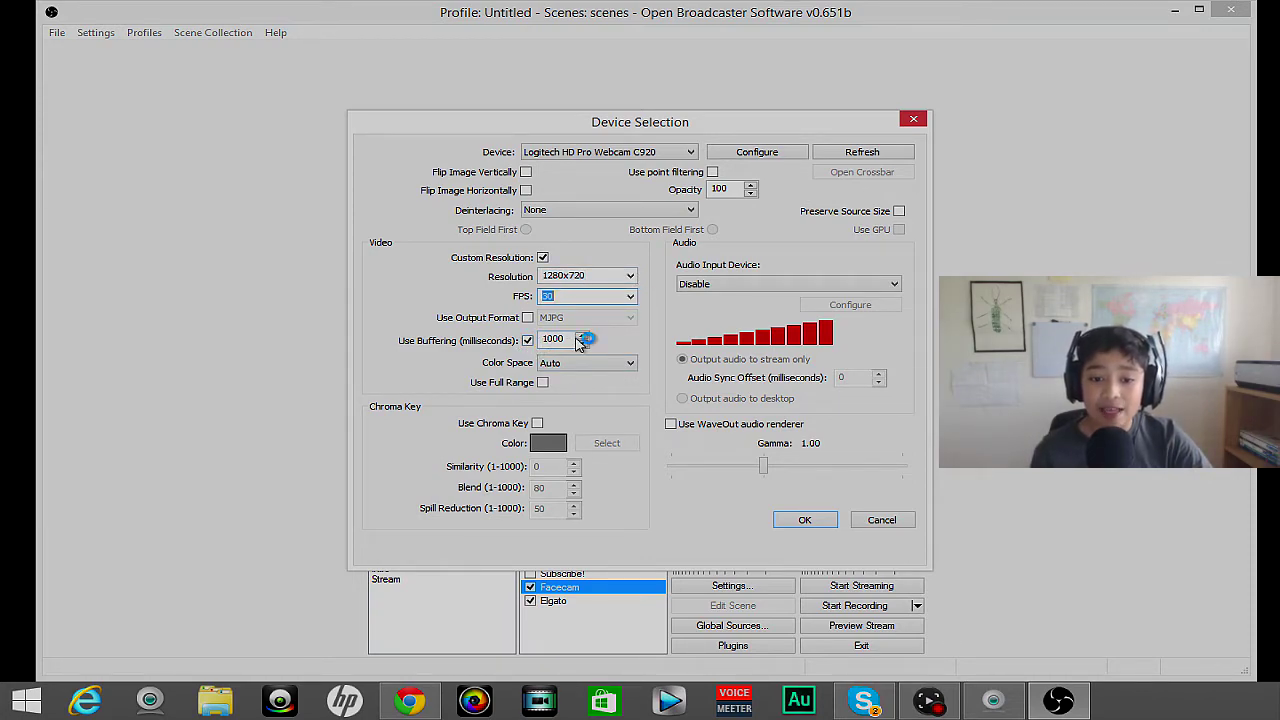
pyautogui.doubleClick(548, 338)
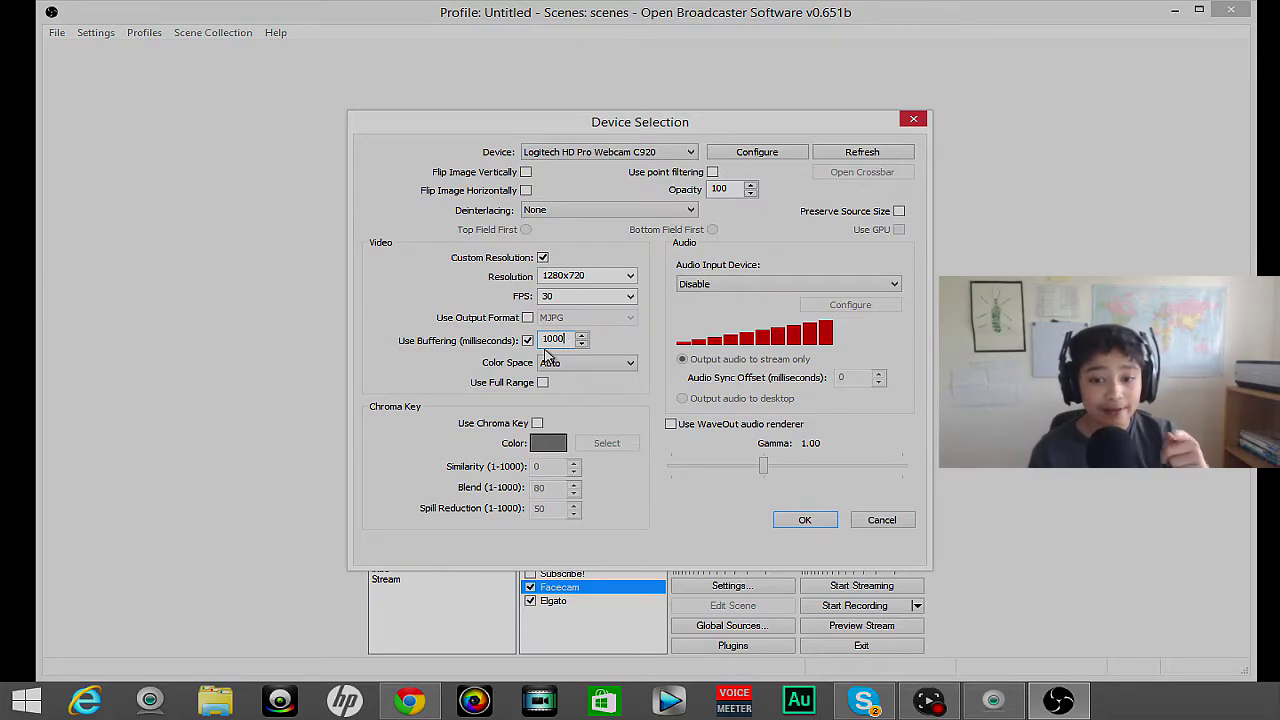
pyautogui.click(805, 522)
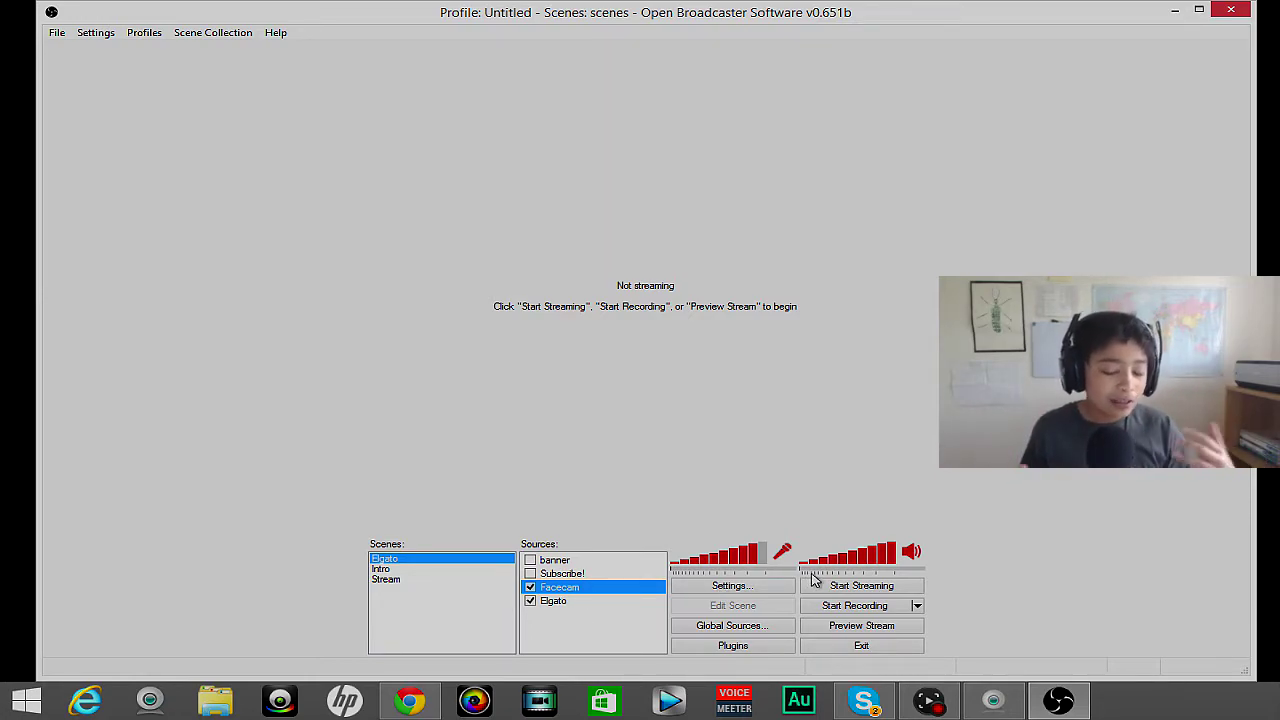
# Open Settings and step through Encoding, Broadcast and Audio to the Advanced category.
pyautogui.click(779, 587)
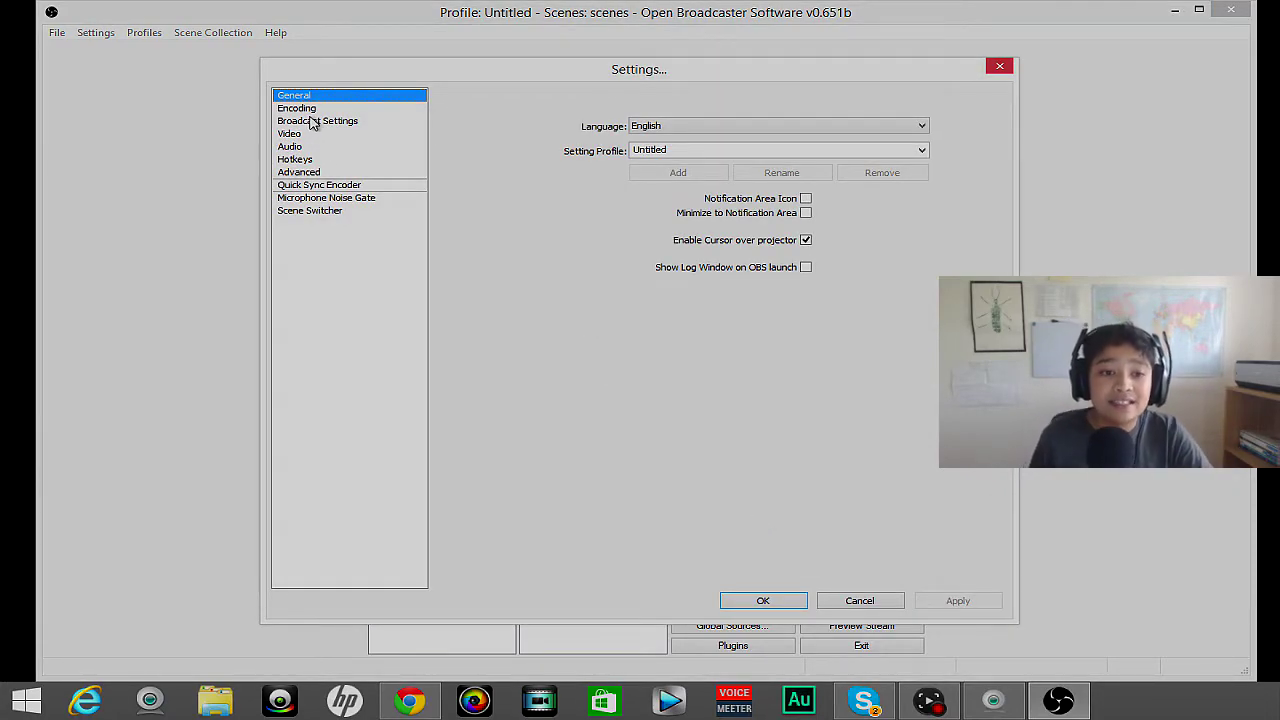
pyautogui.click(305, 109)
pyautogui.click(309, 122)
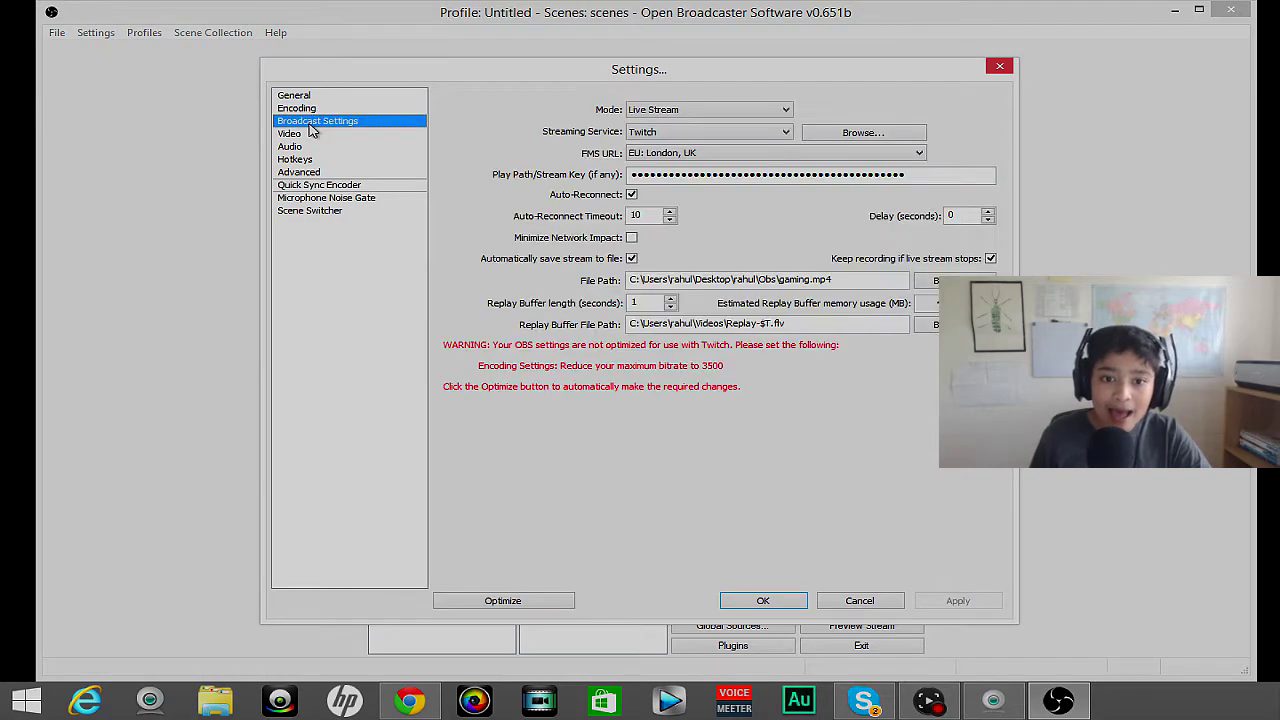
pyautogui.click(303, 147)
pyautogui.click(303, 173)
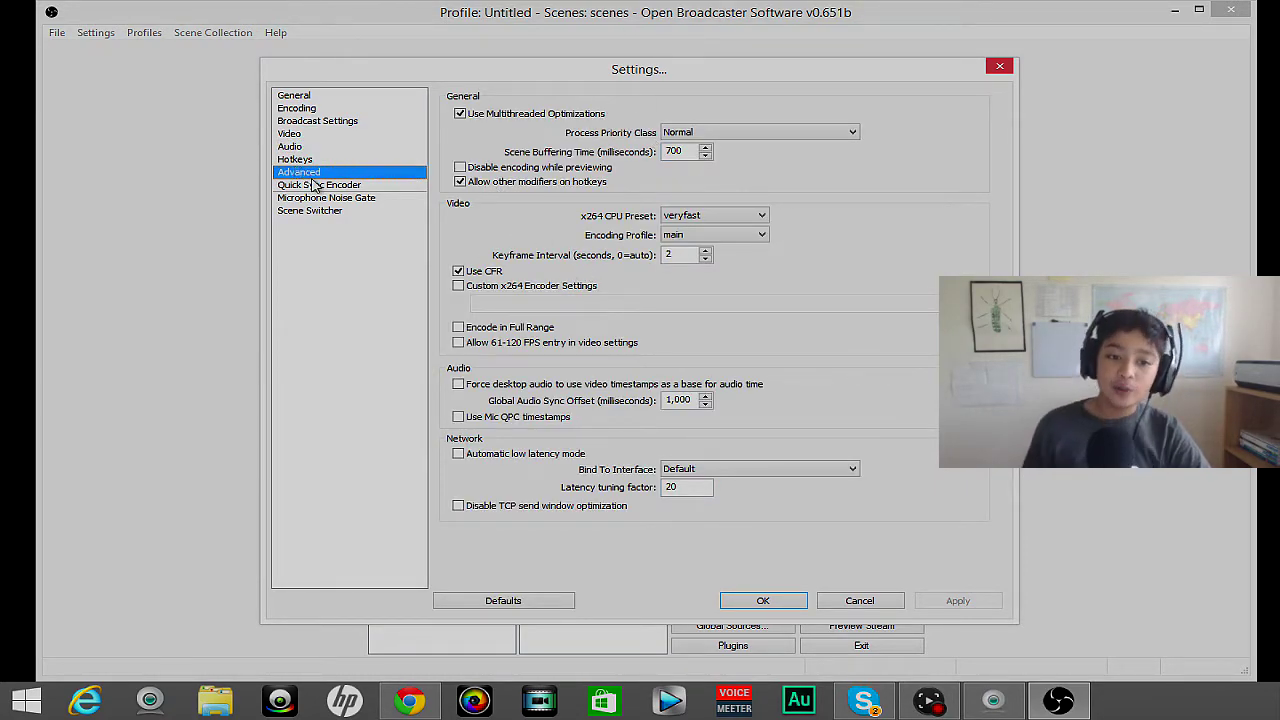
# Review the advanced options: process priority, veryfast preset, main profile, keyframe interval.
pyautogui.doubleClick(735, 135)
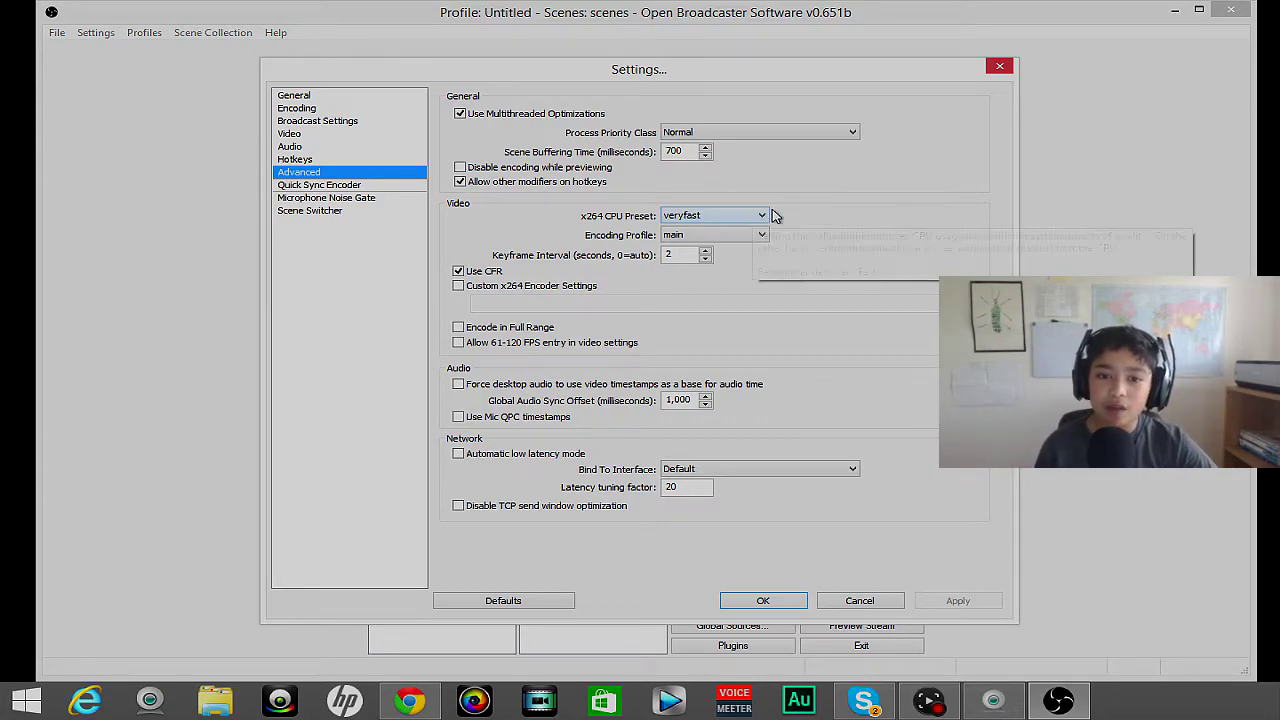
pyautogui.click(705, 216)
pyautogui.click(706, 219)
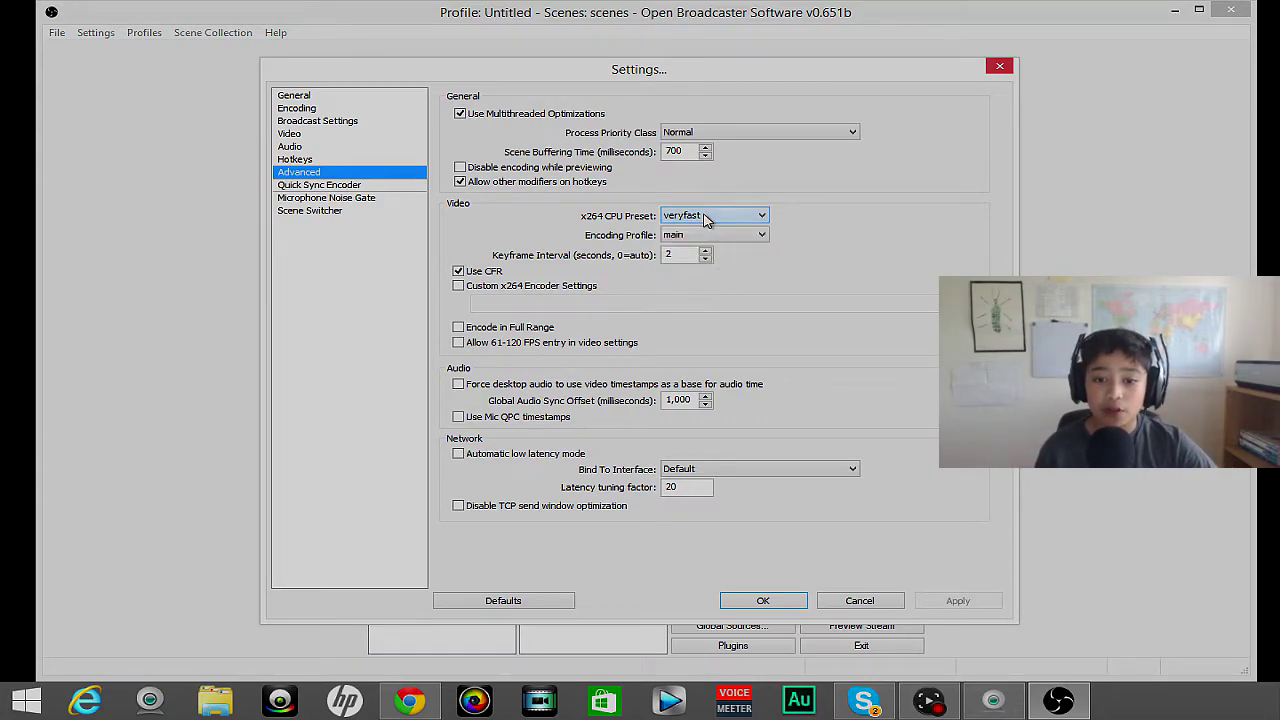
pyautogui.click(705, 235)
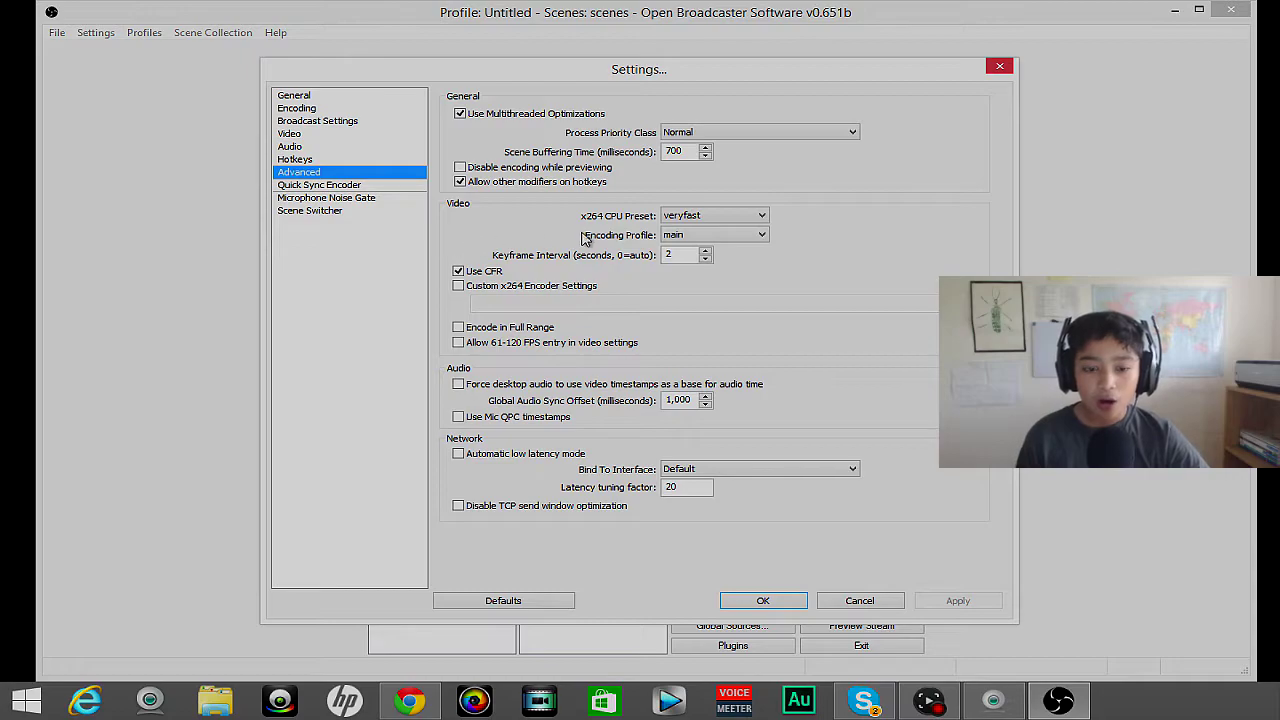
pyautogui.click(686, 254)
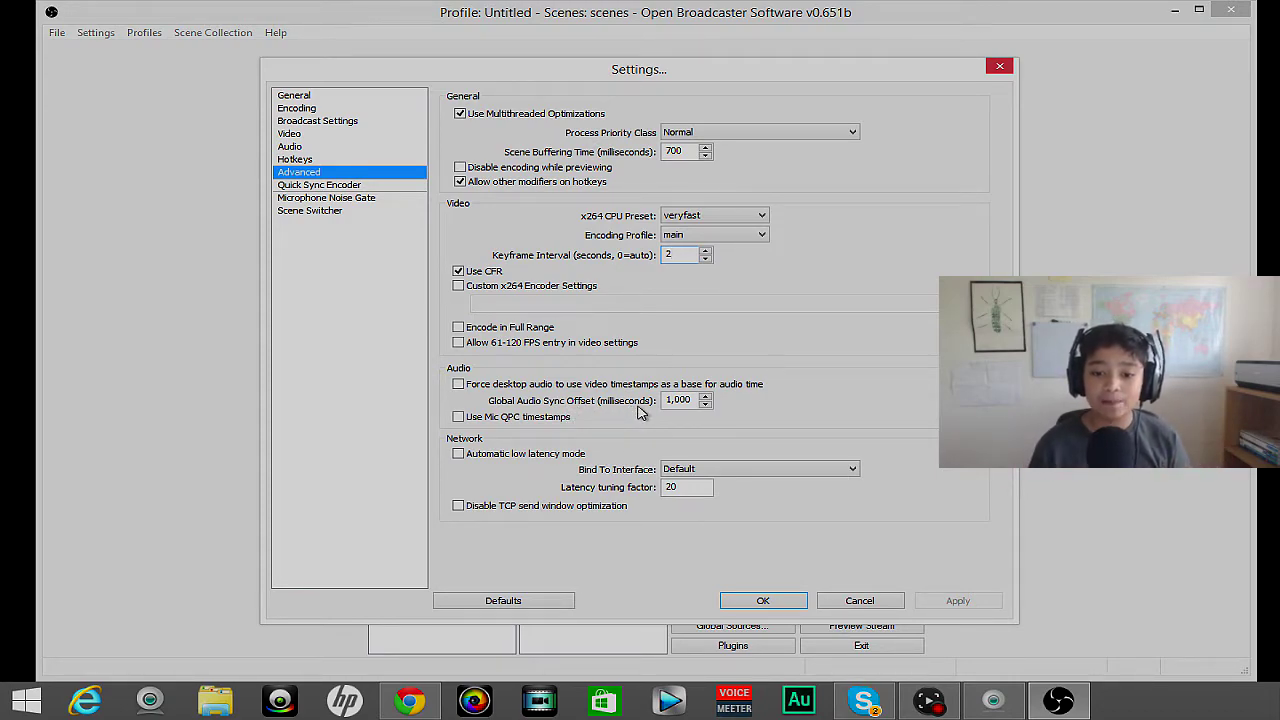
# Focus the Global Audio Sync Offset field, which reads 1,000 milliseconds.
pyautogui.click(698, 400)
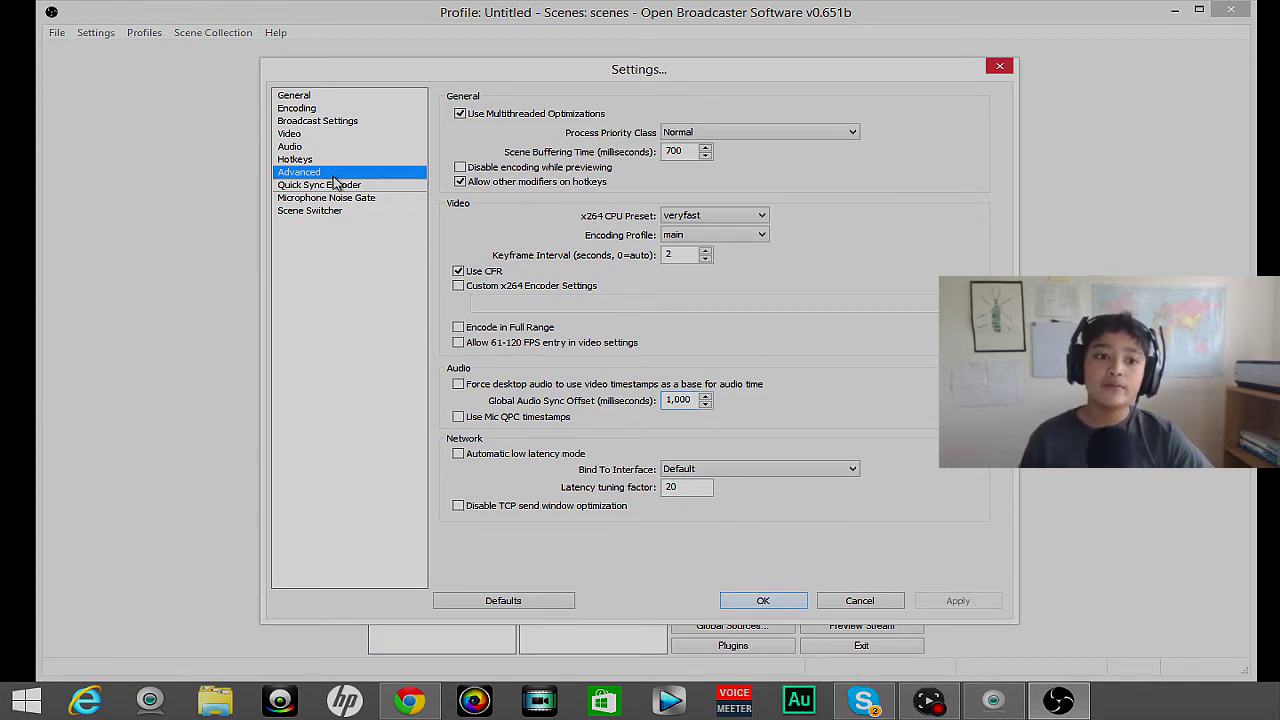
# Glance at the Video, Broadcast and General categories, then close Settings with OK.
pyautogui.click(303, 134)
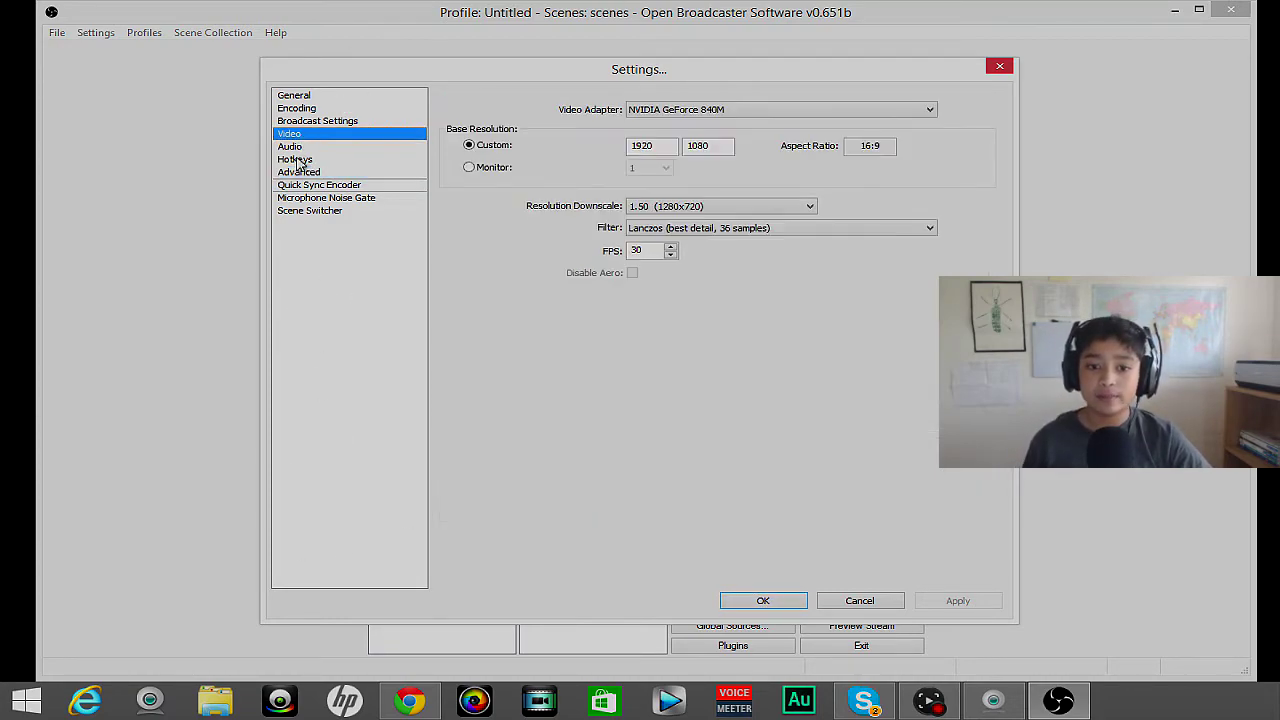
pyautogui.click(343, 121)
pyautogui.click(340, 108)
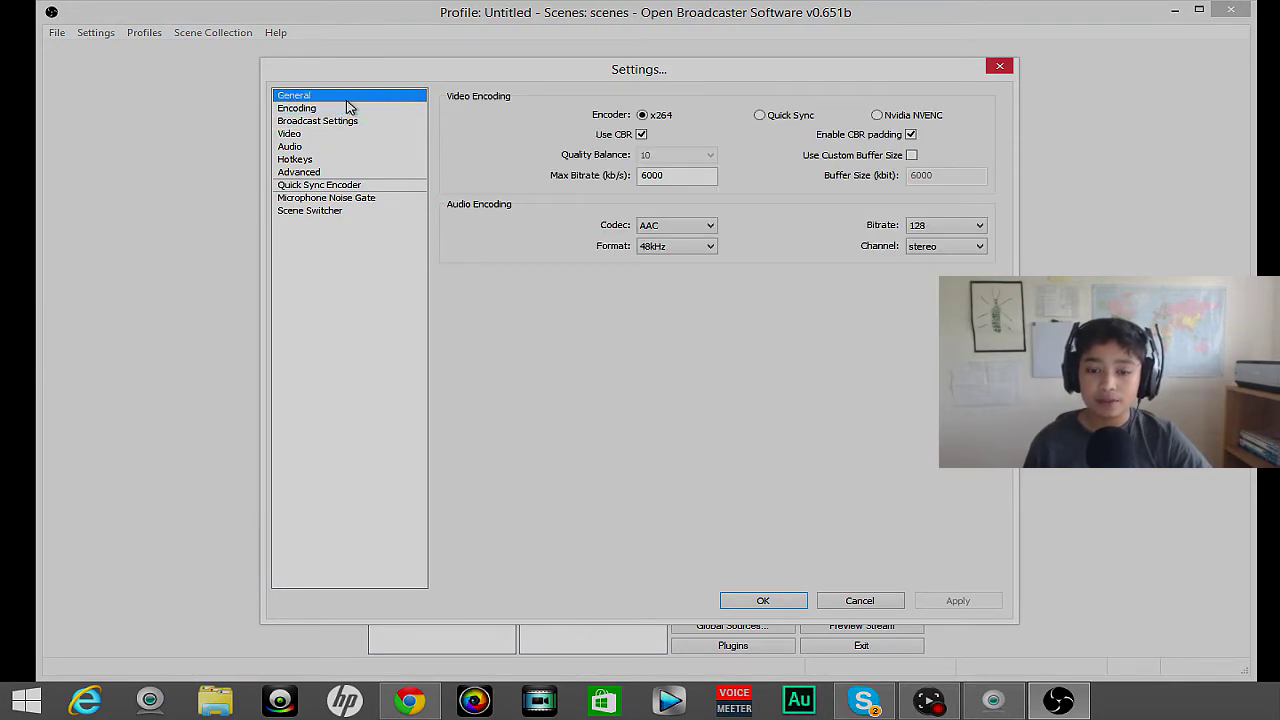
pyautogui.click(761, 601)
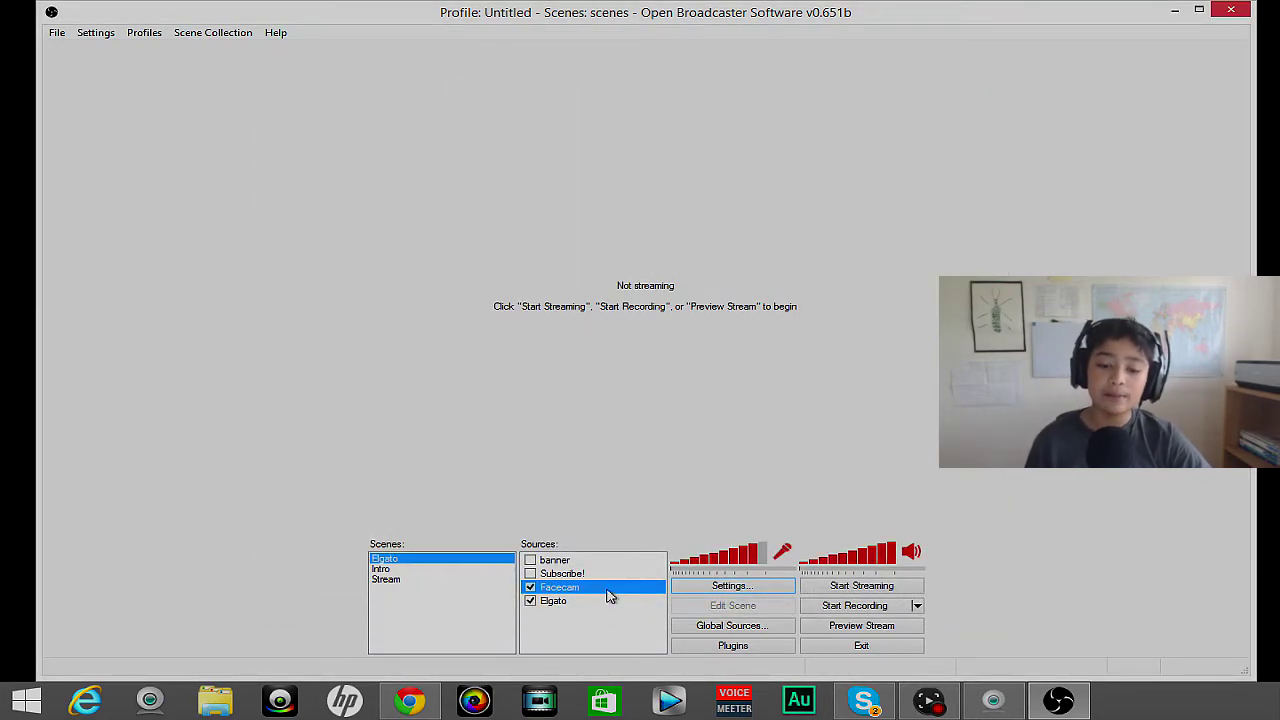